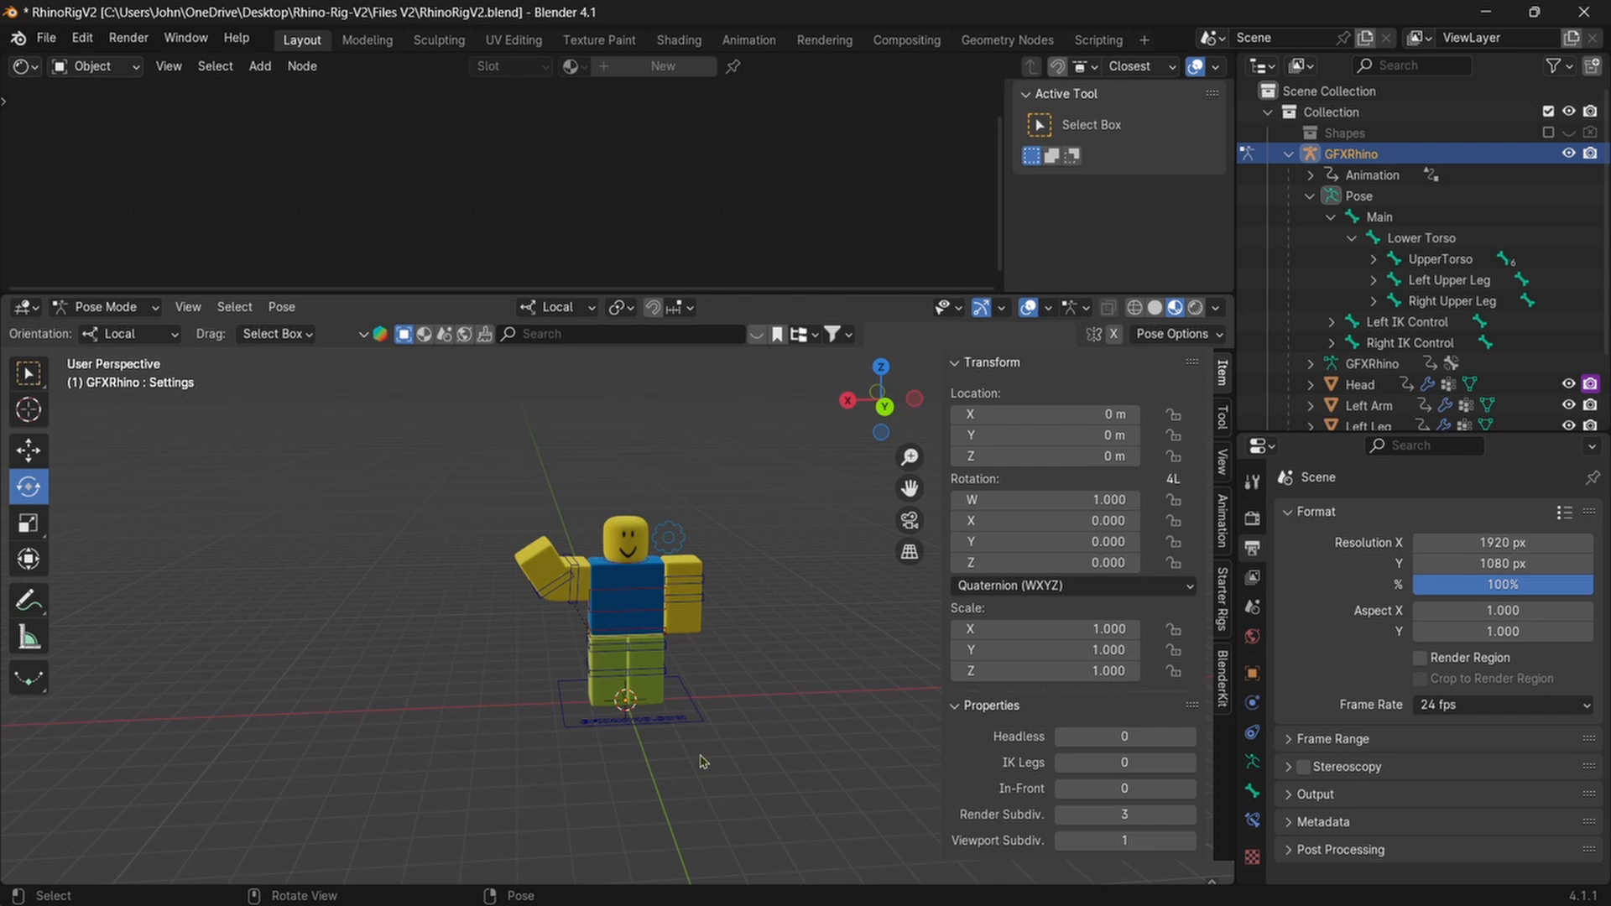
# Step: Switch the character rig from Pose Mode to Object Mode and add a camera to the scene
pyautogui.scroll(3, 730, 608)
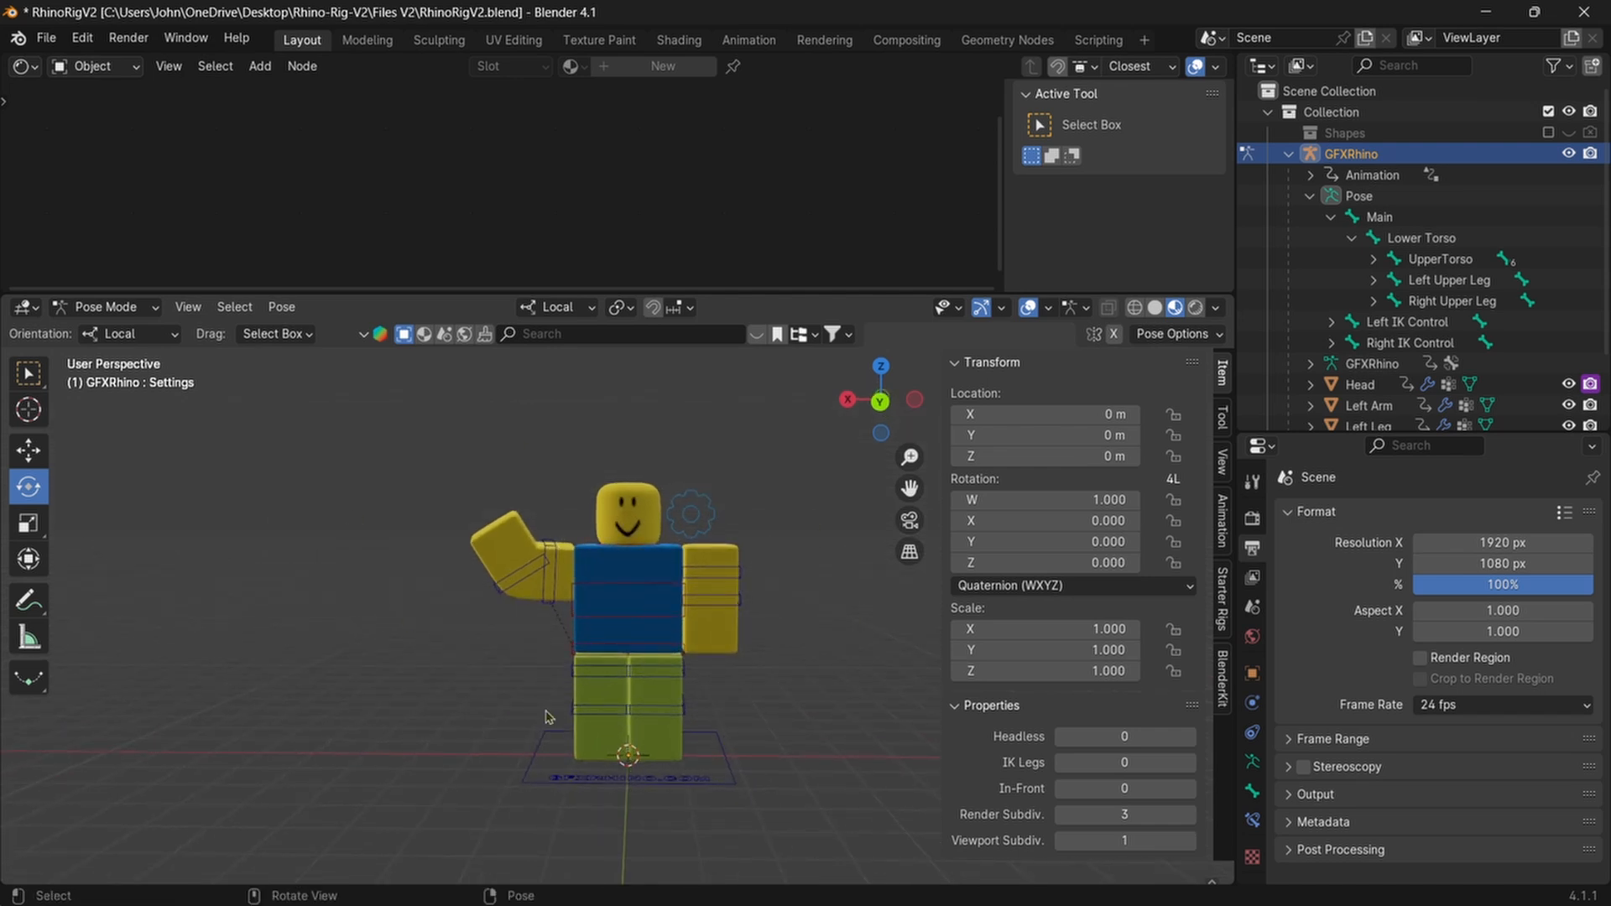
pyautogui.scroll(-2, 437, 675)
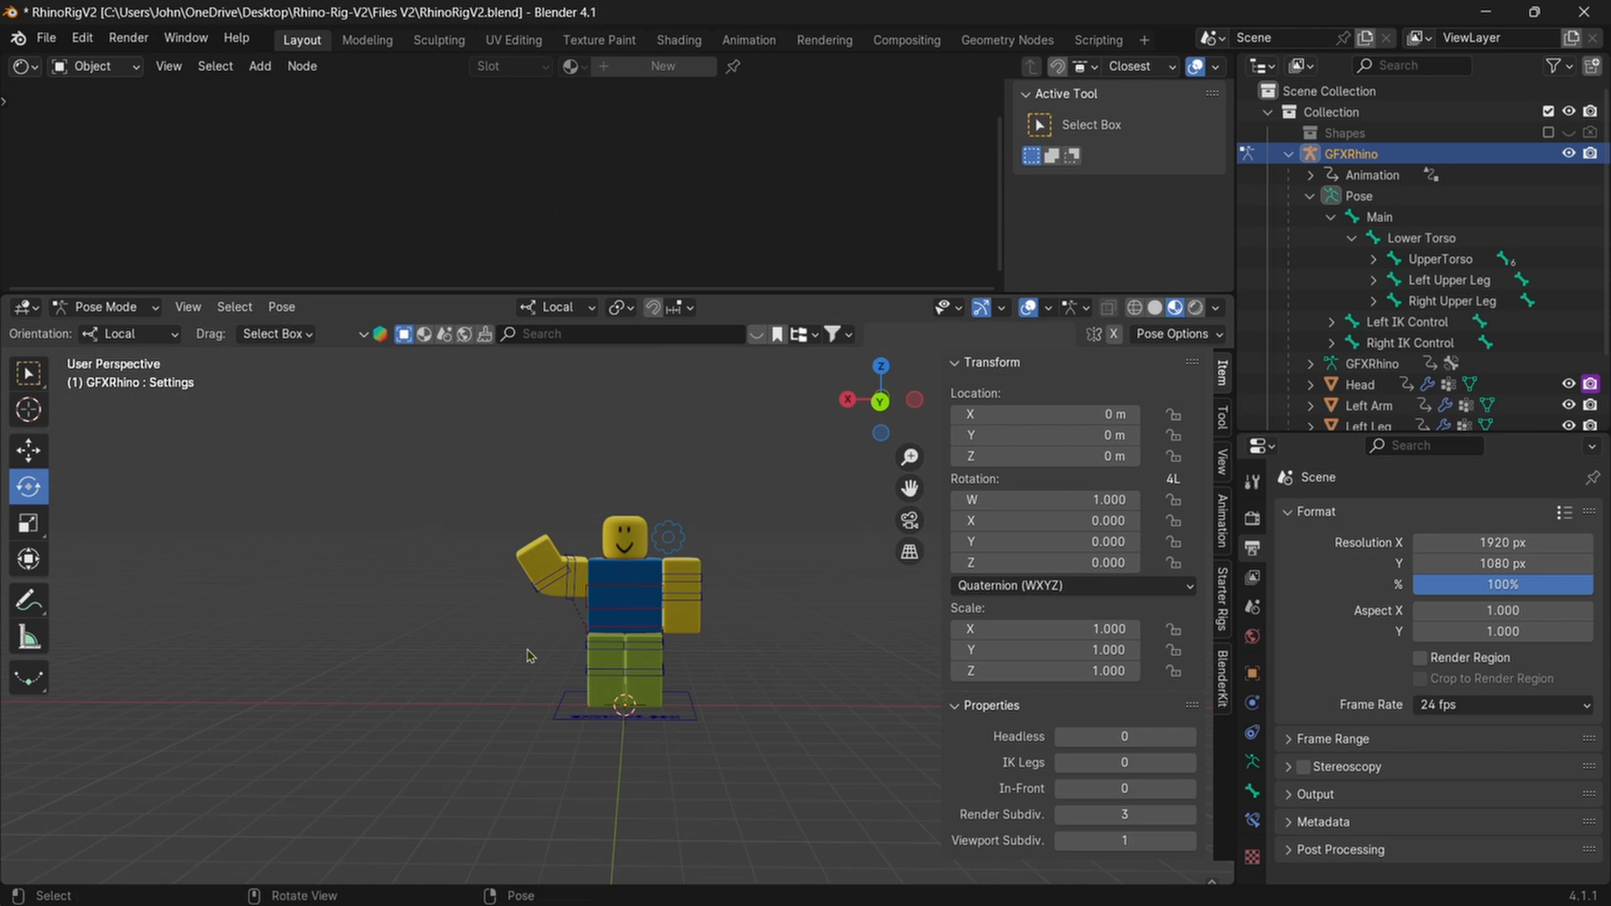
pyautogui.click(99, 308)
pyautogui.click(105, 334)
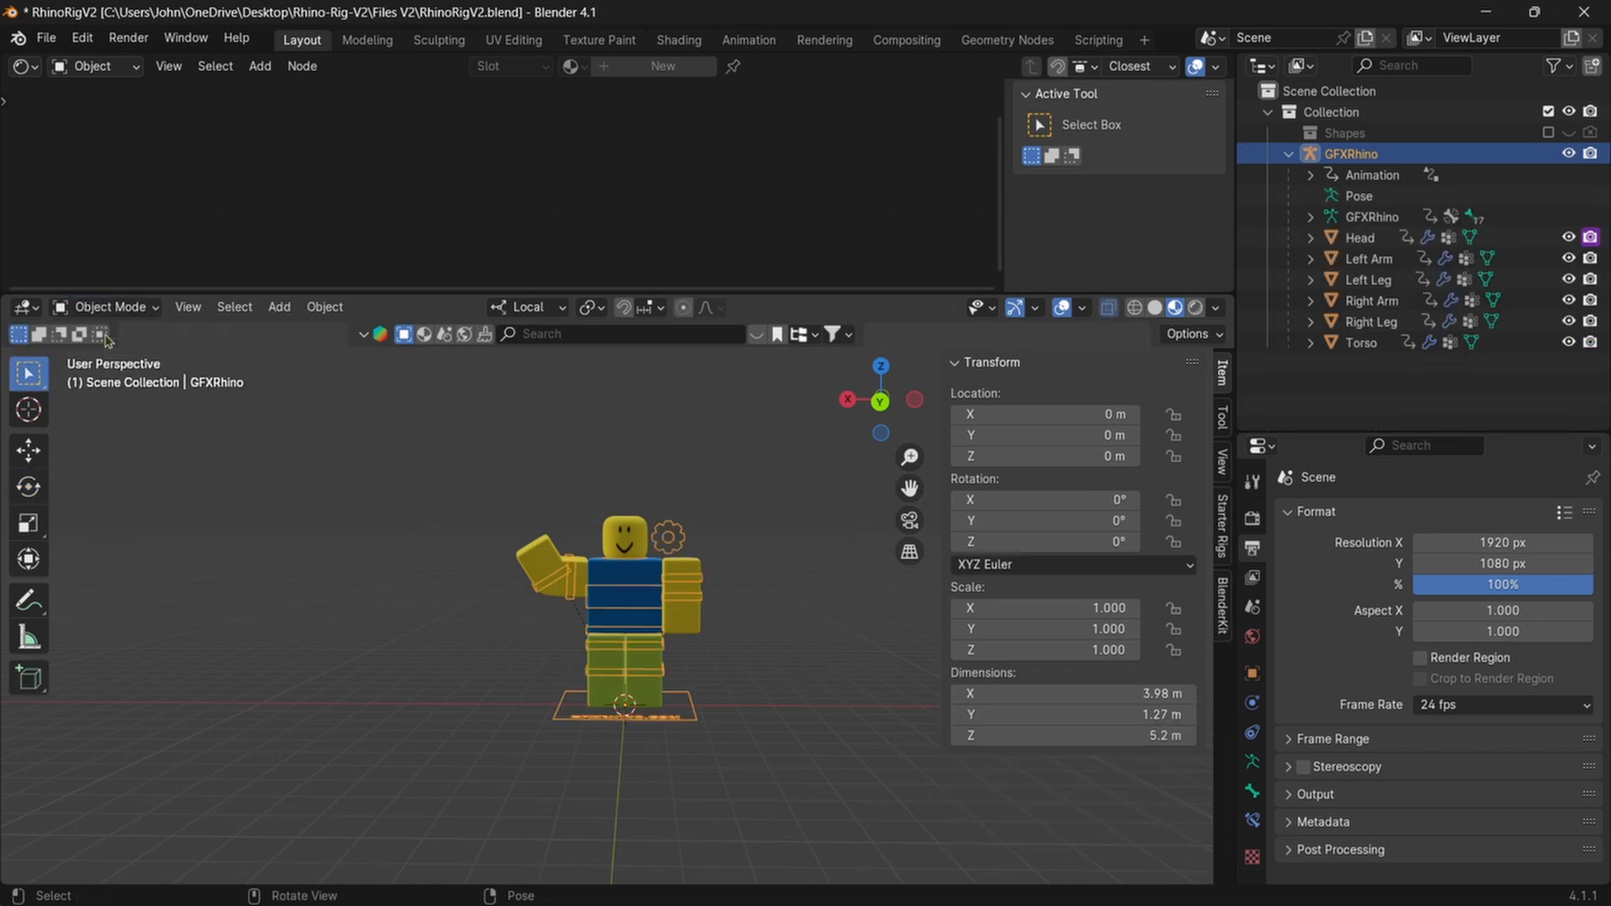
pyautogui.hotkey('shift', 'a')
pyautogui.click(220, 802)
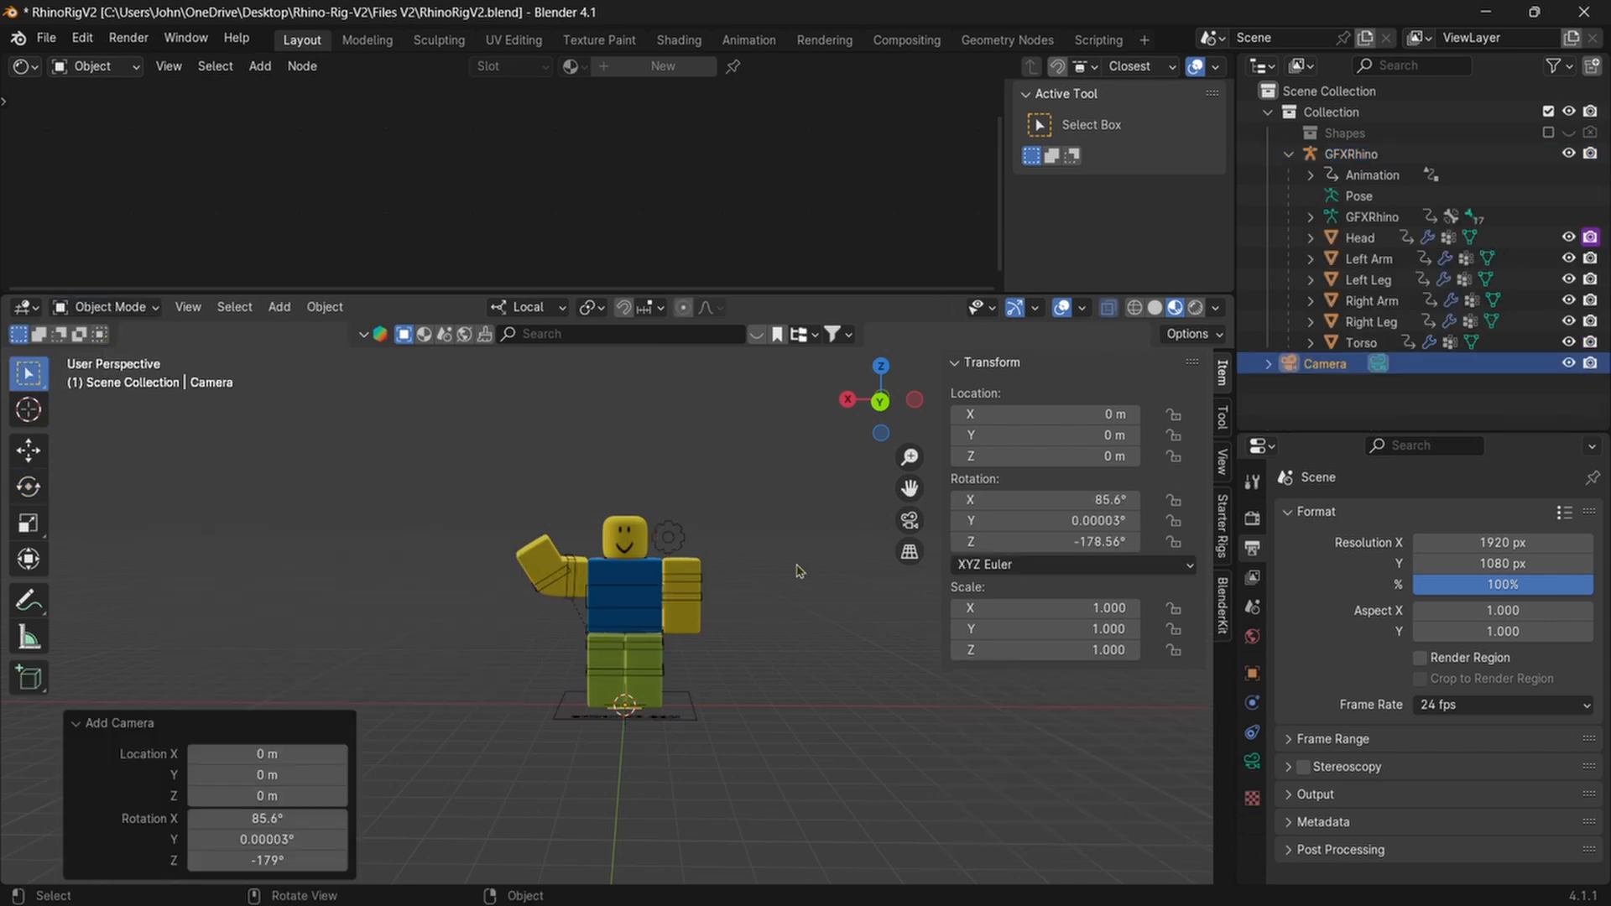
# Step: Look through the camera and use Walk Navigation to frame the character from the front, at about X -0.07, Y 9.03, Z 4.05 m
pyautogui.click(910, 521)
pyautogui.click(188, 307)
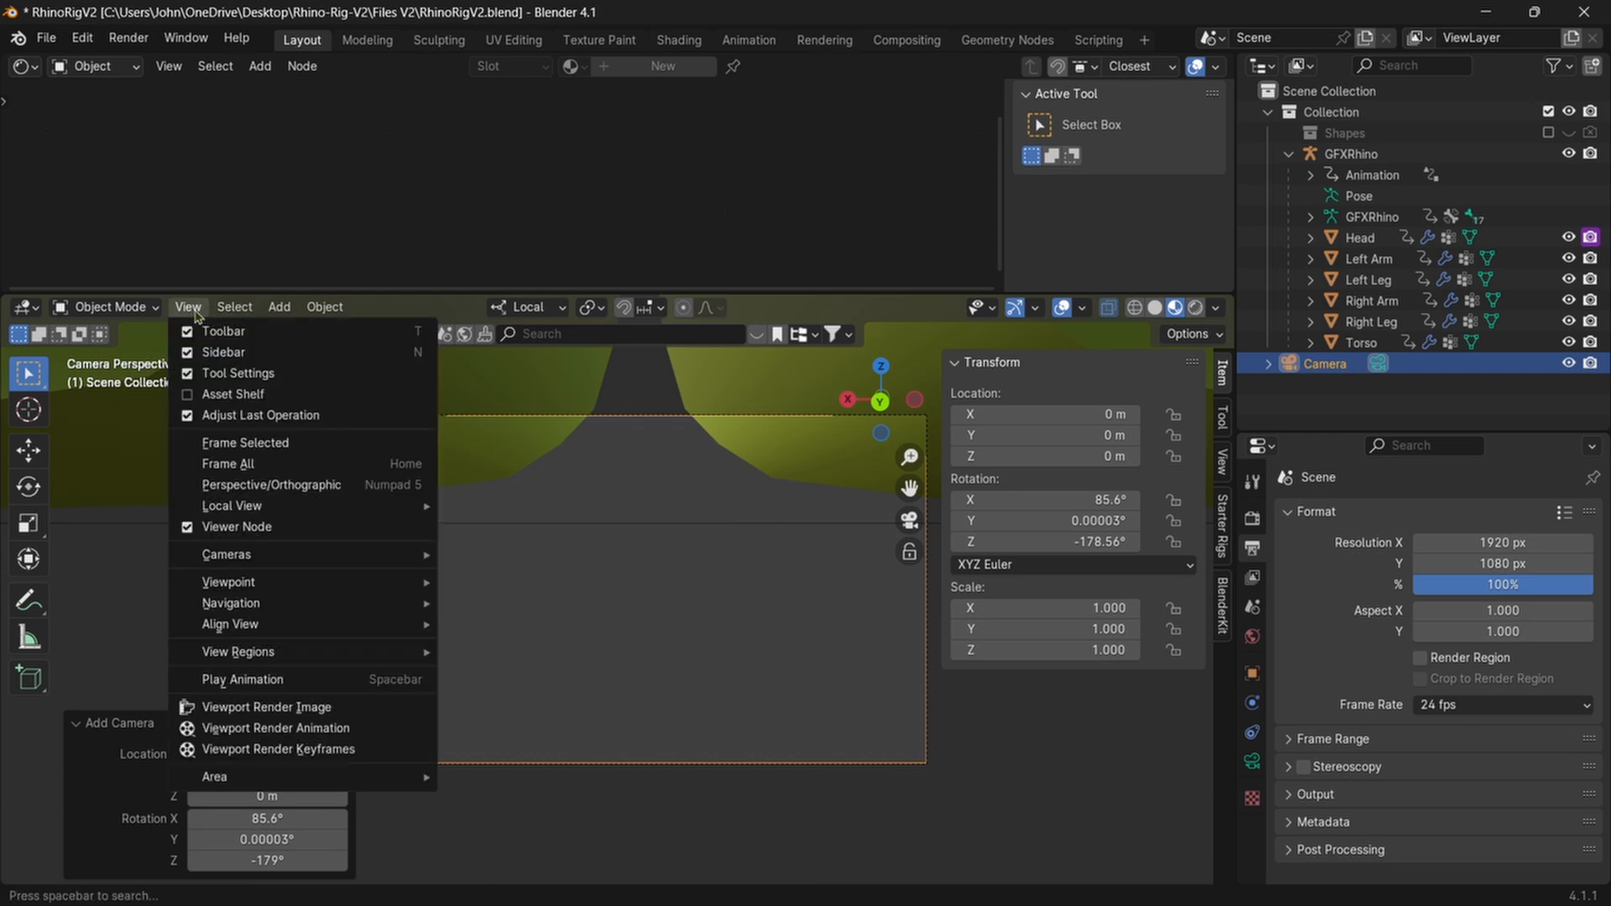
pyautogui.moveTo(231, 604)
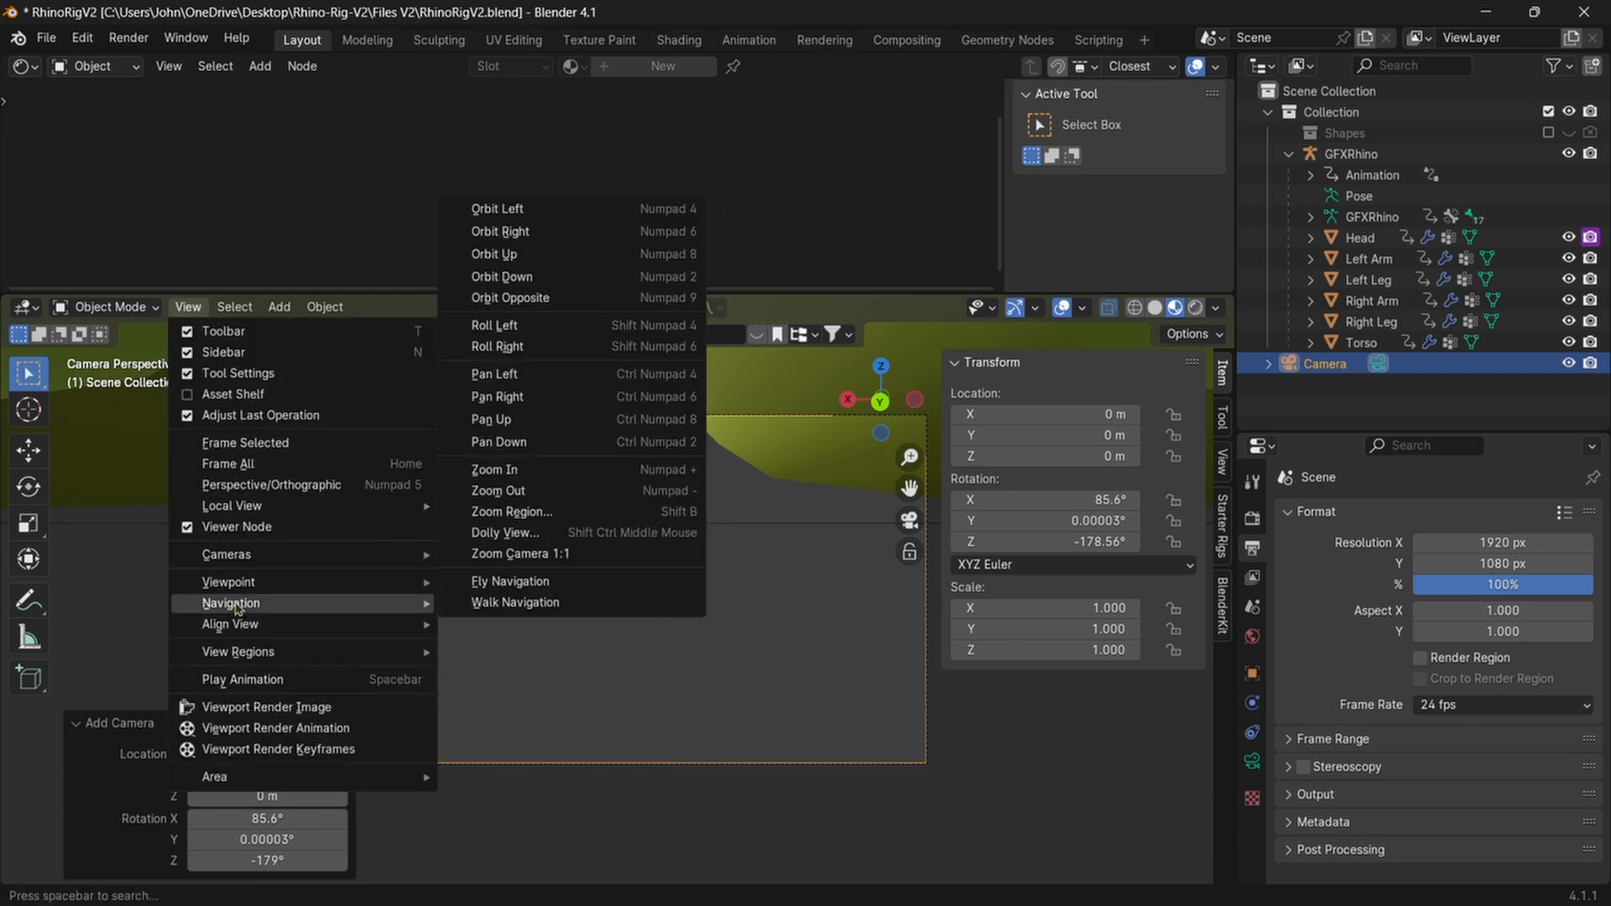
pyautogui.click(507, 604)
pyautogui.press('w')
pyautogui.press('s')
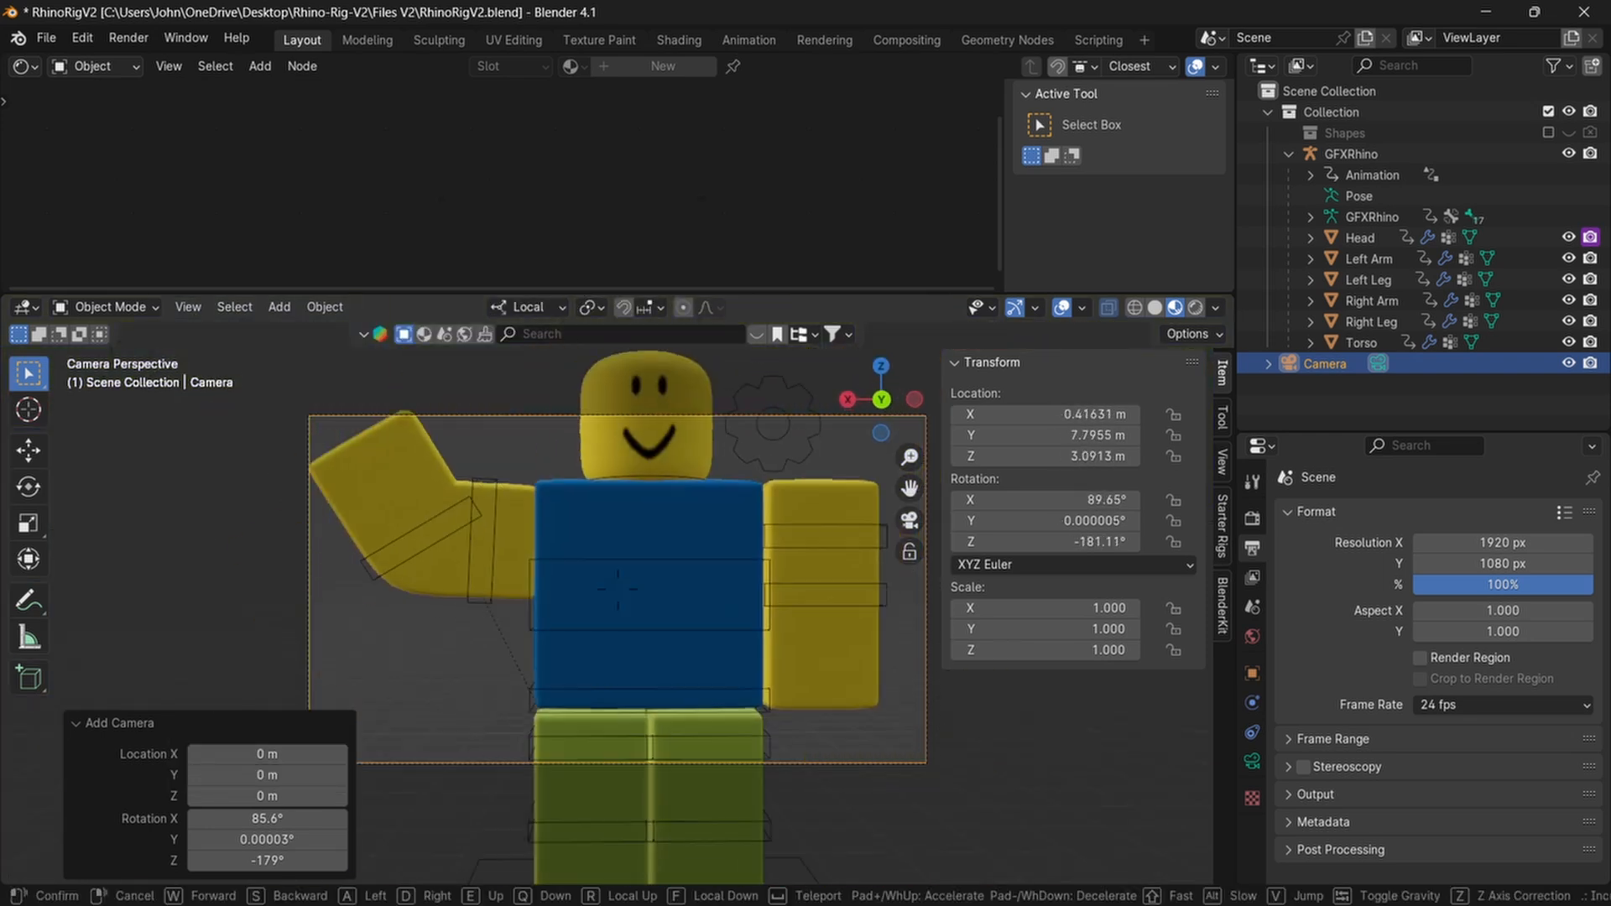
pyautogui.press('w')
pyautogui.press('e')
pyautogui.press('s')
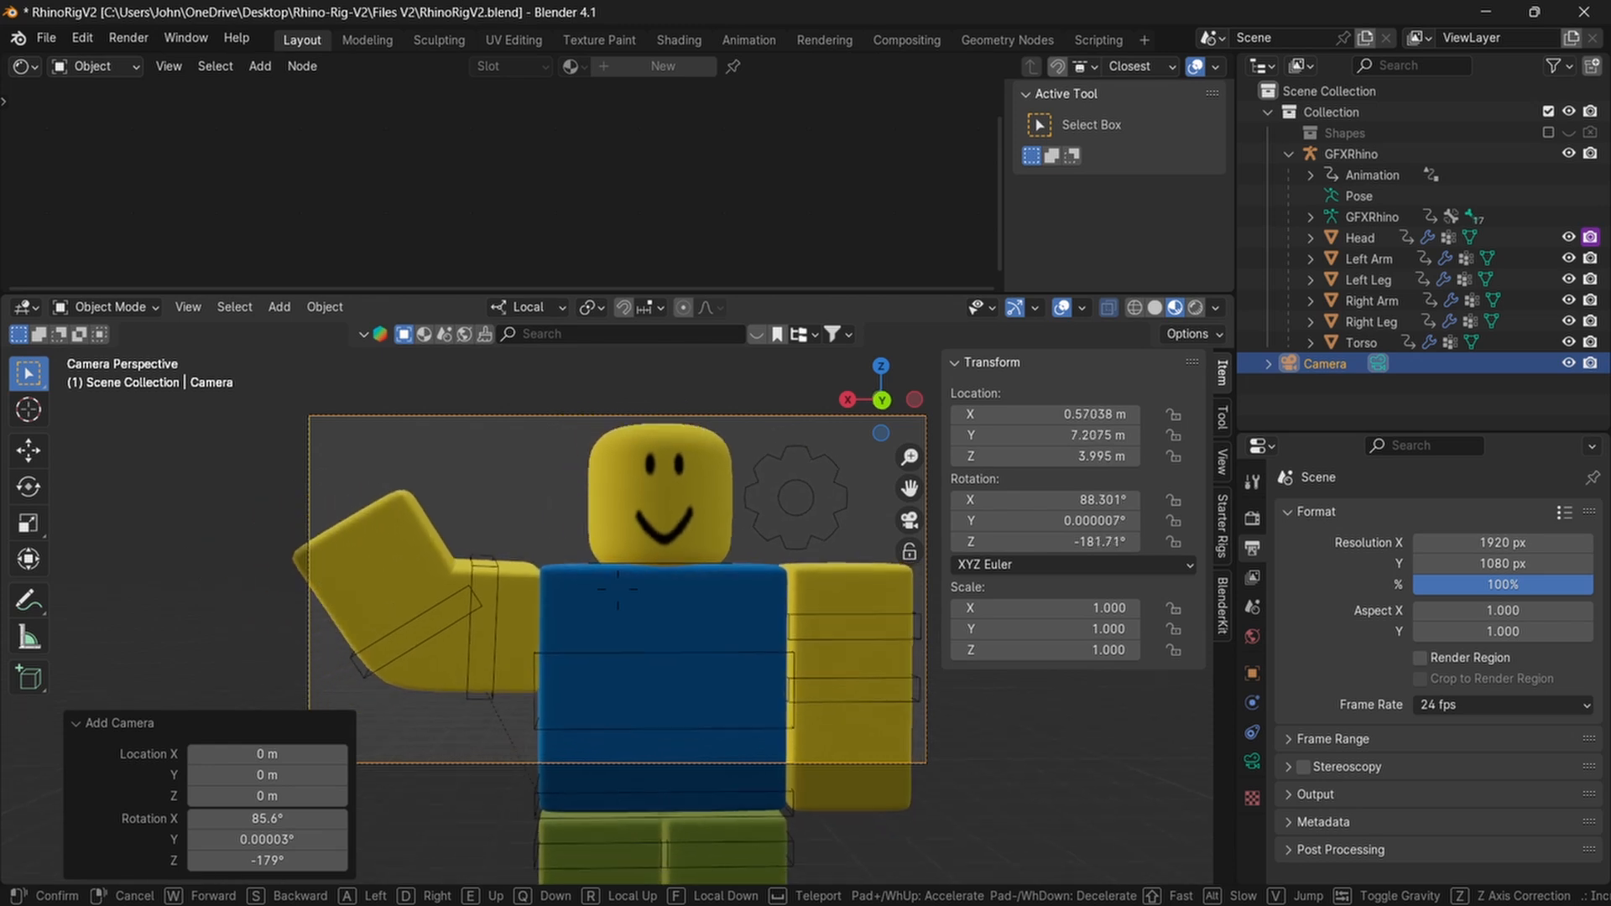
pyautogui.press('d')
pyautogui.press('s')
pyautogui.press('d')
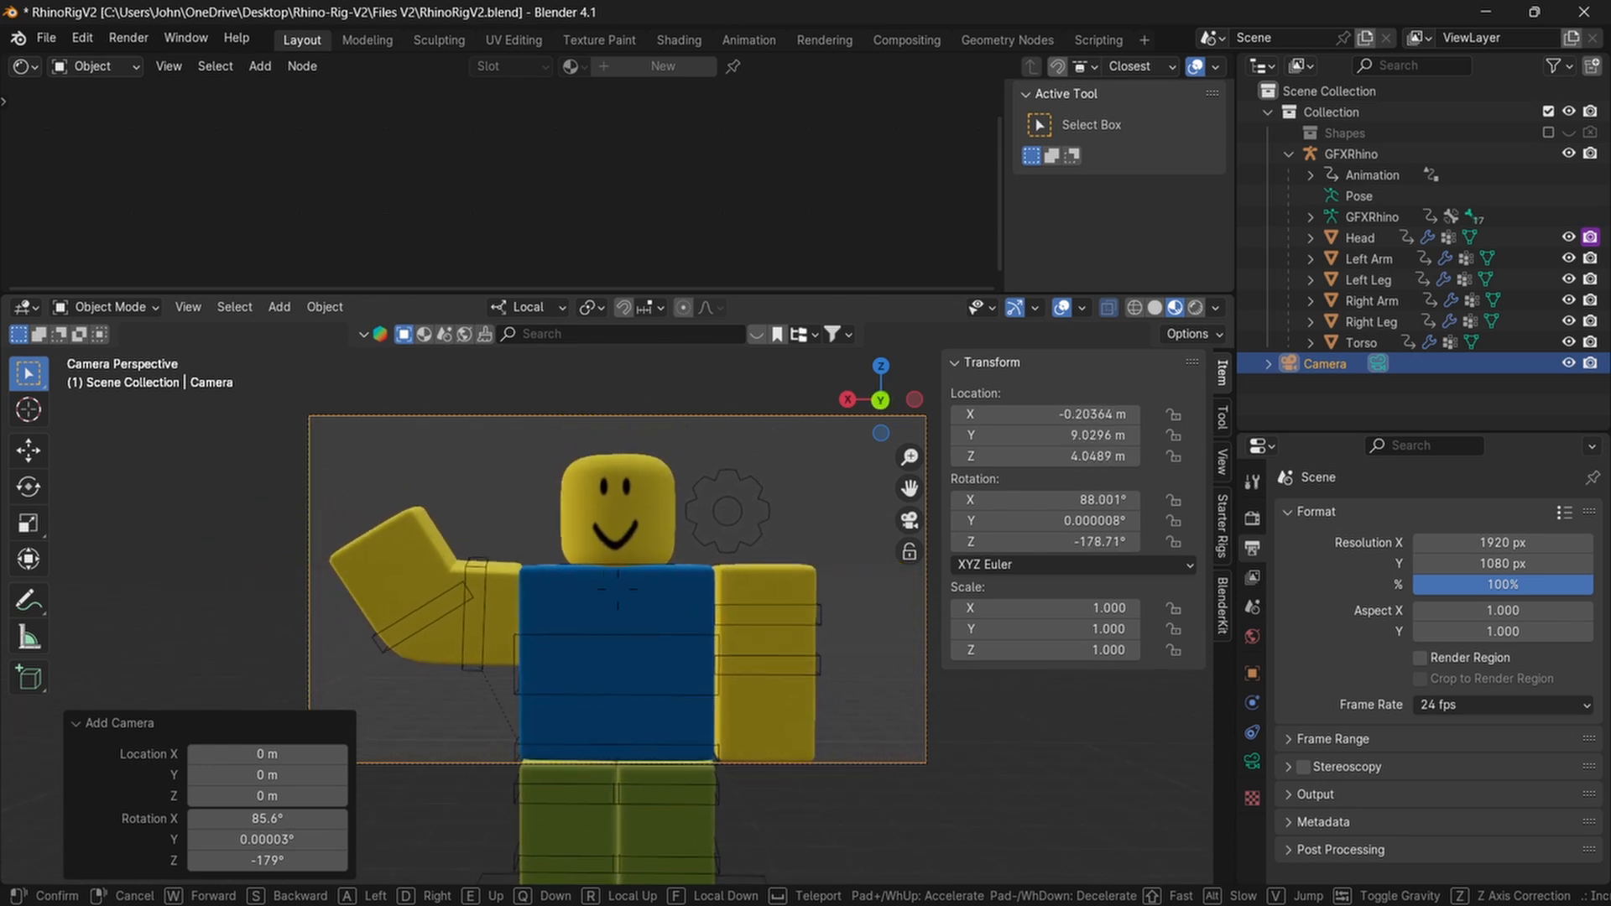
pyautogui.press('a')
pyautogui.press('Return')
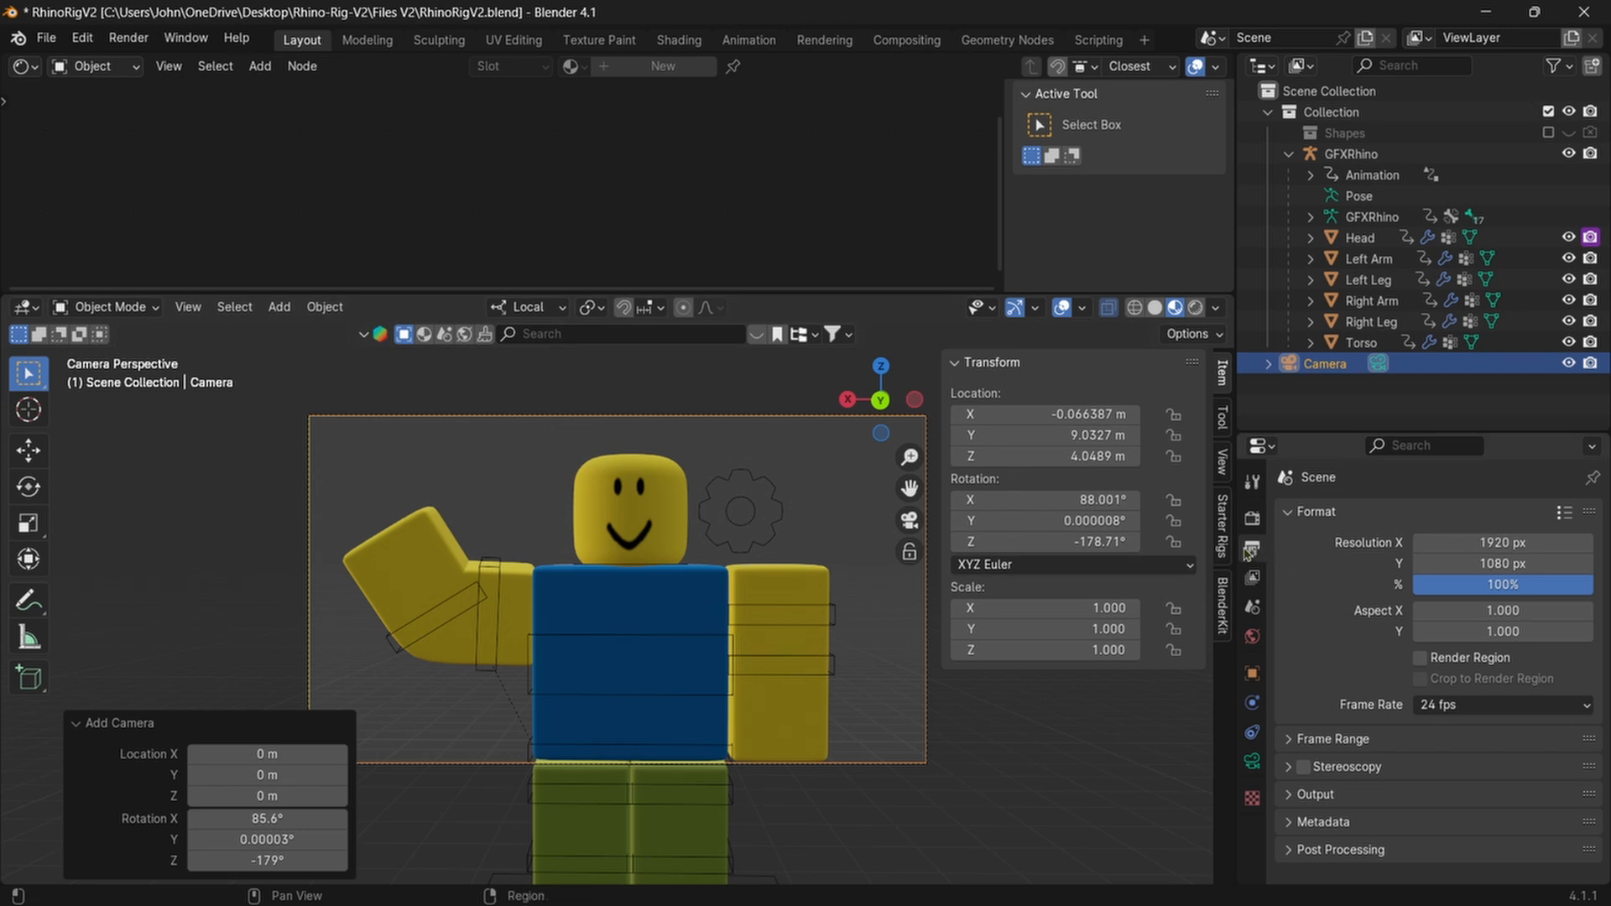
# Step: Set the render resolution to 1024 px in X and 1024 px in Y
pyautogui.click(1500, 544)
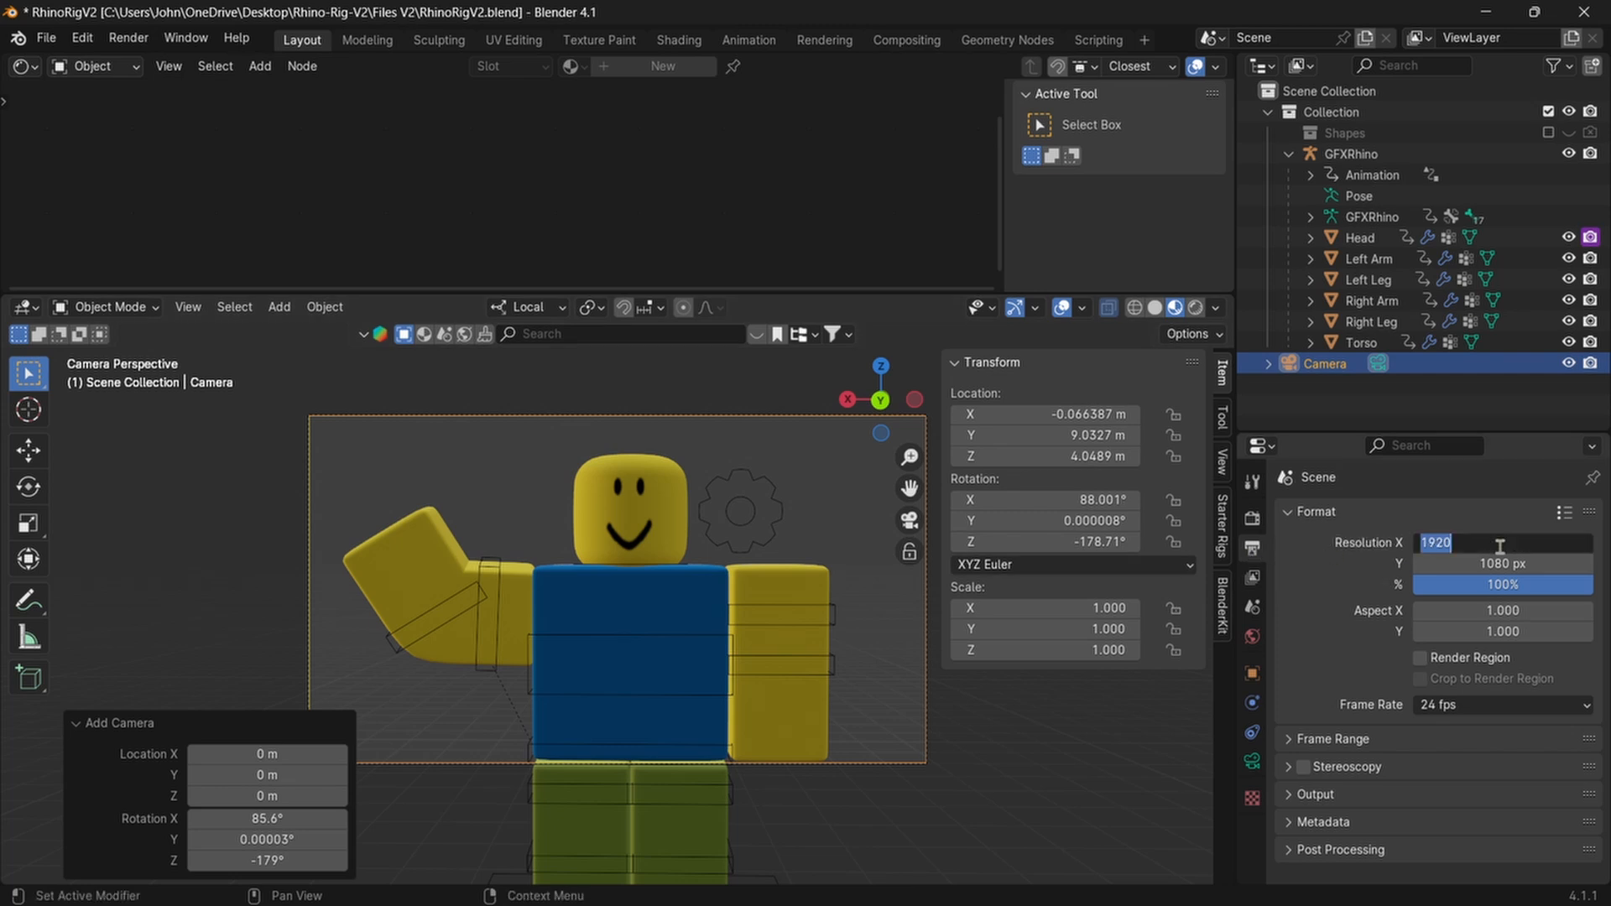
pyautogui.press('BackSpace')
pyautogui.write('1012')
pyautogui.press('Return')
pyautogui.click(1502, 545)
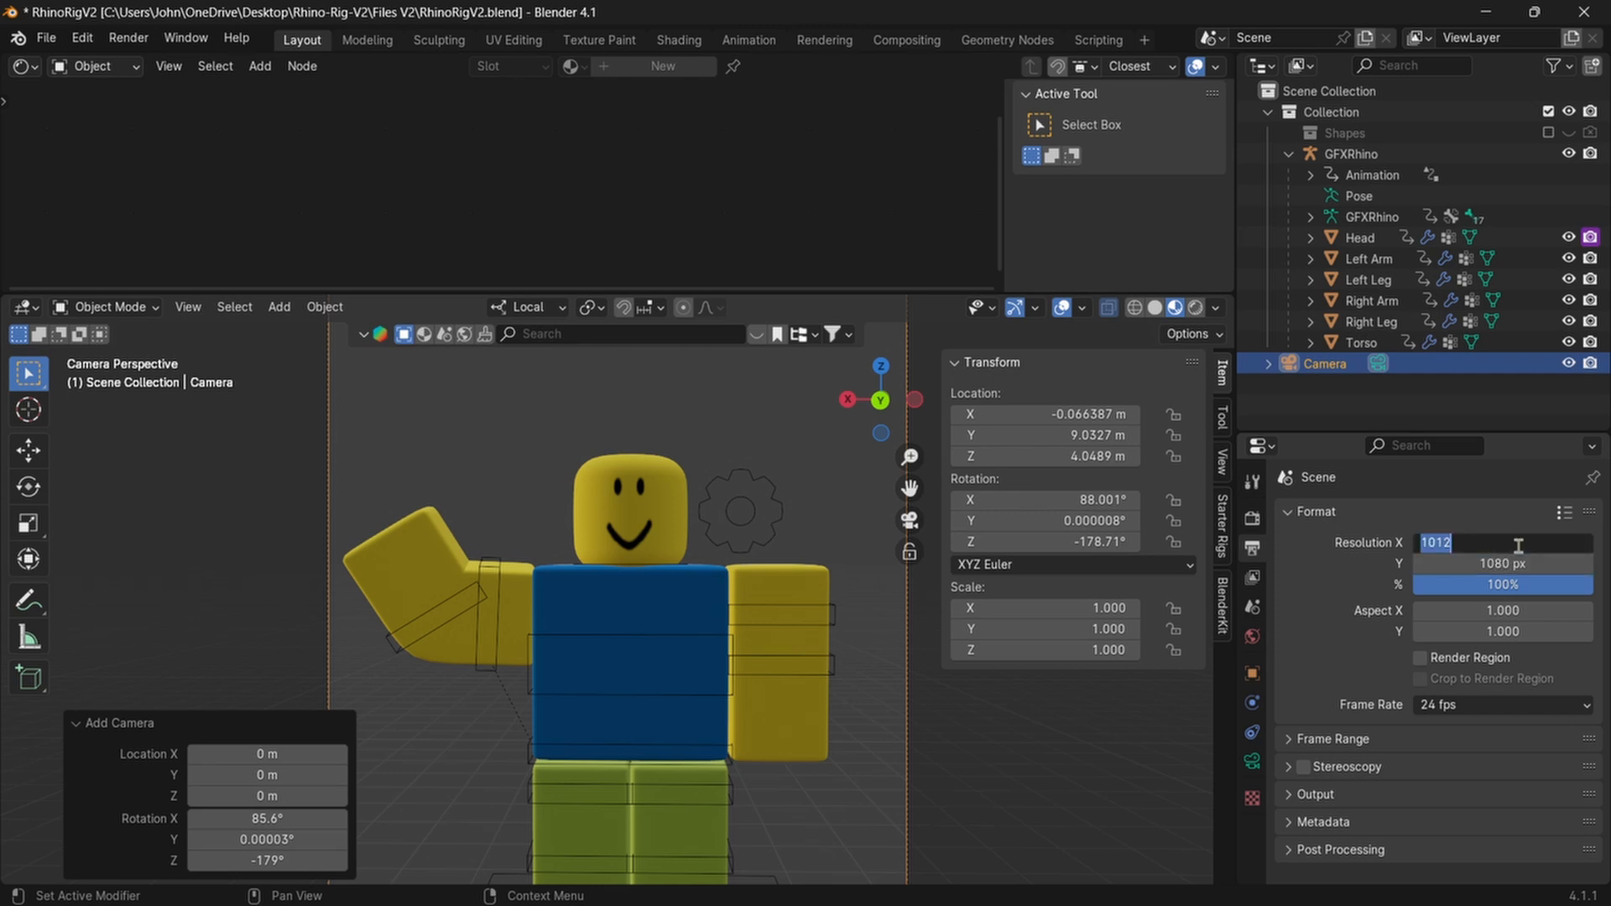
pyautogui.click(1489, 547)
pyautogui.write('4')
pyautogui.press('Return')
pyautogui.click(1490, 563)
pyautogui.write('1')
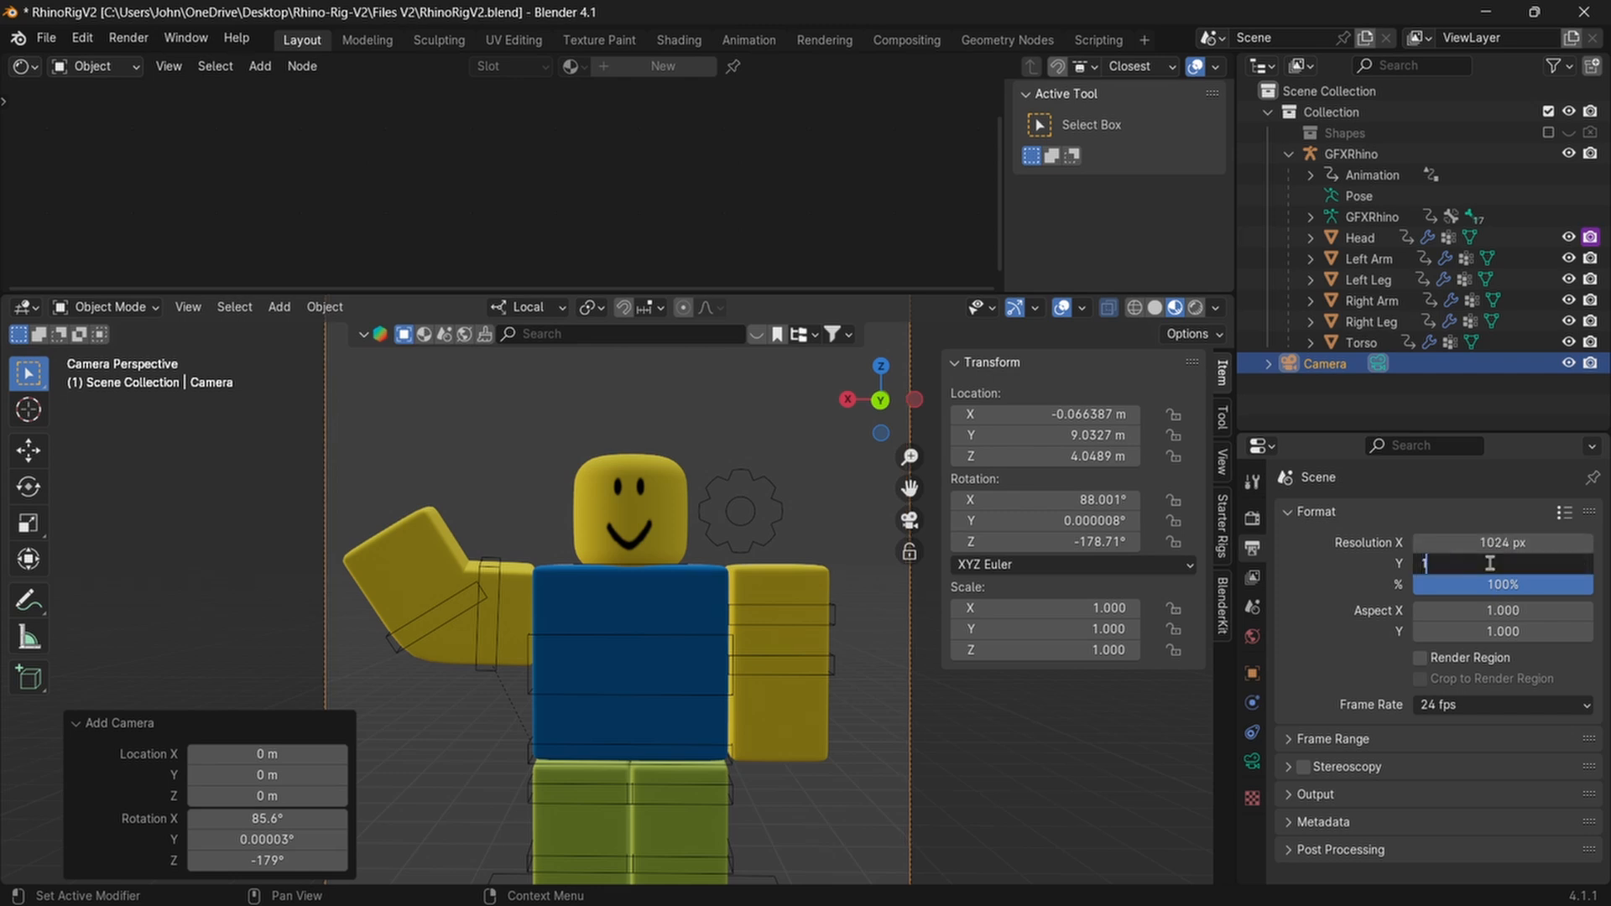
pyautogui.press('Return')
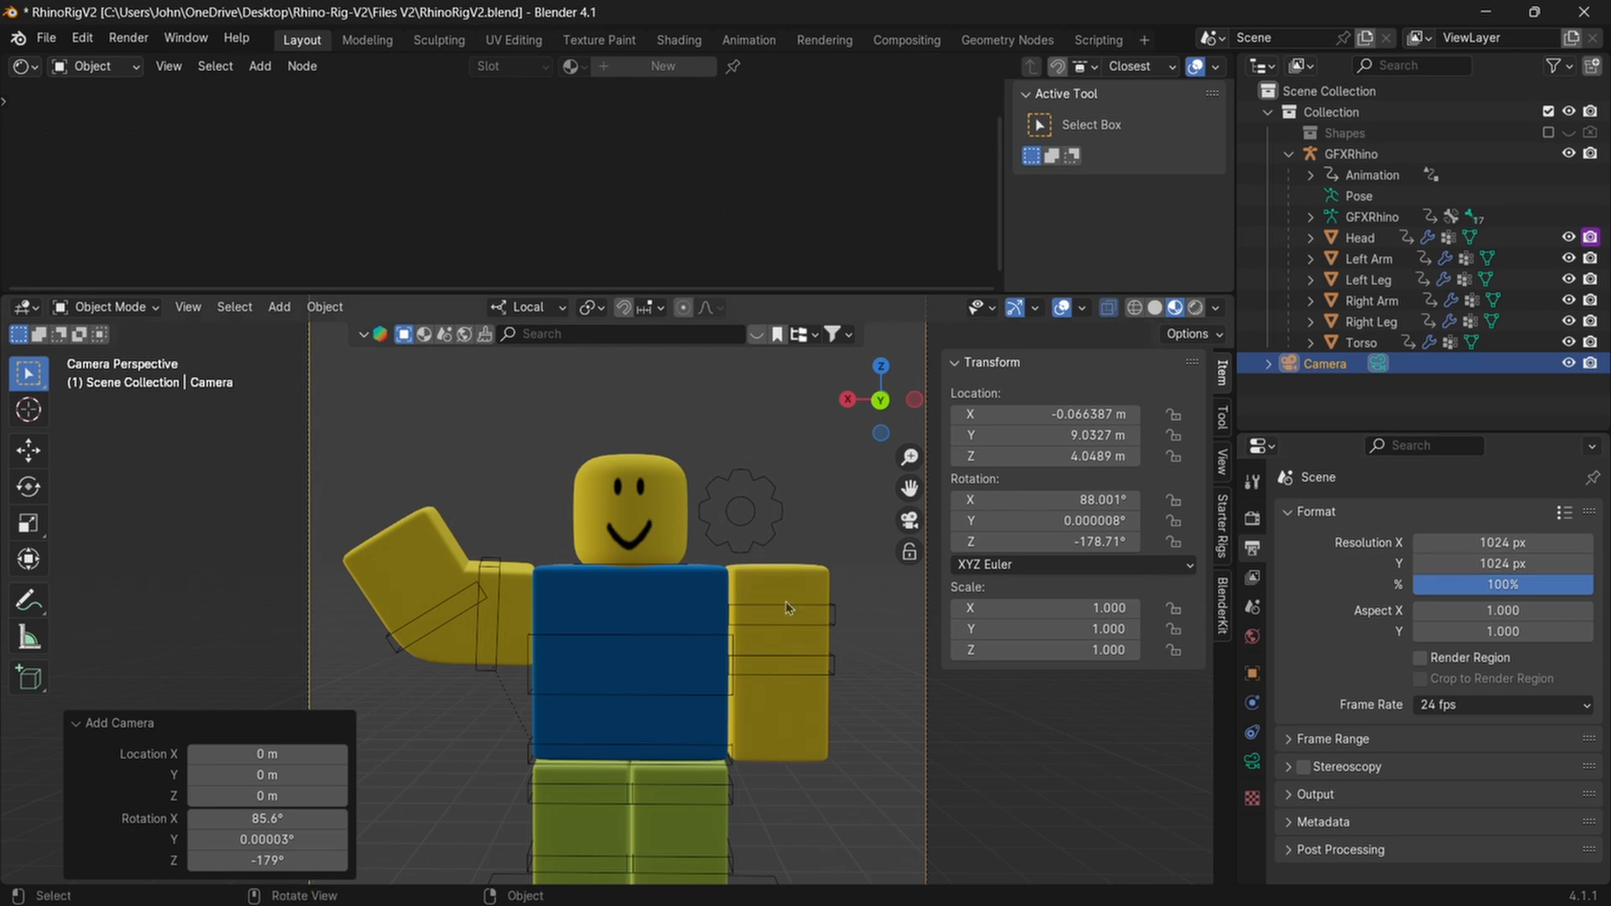
# Step: Reposition the camera with Walk Navigation for an angled upper-body view of the character, at about X -3.46, Y 6.27, Z 3.38 m
pyautogui.click(188, 307)
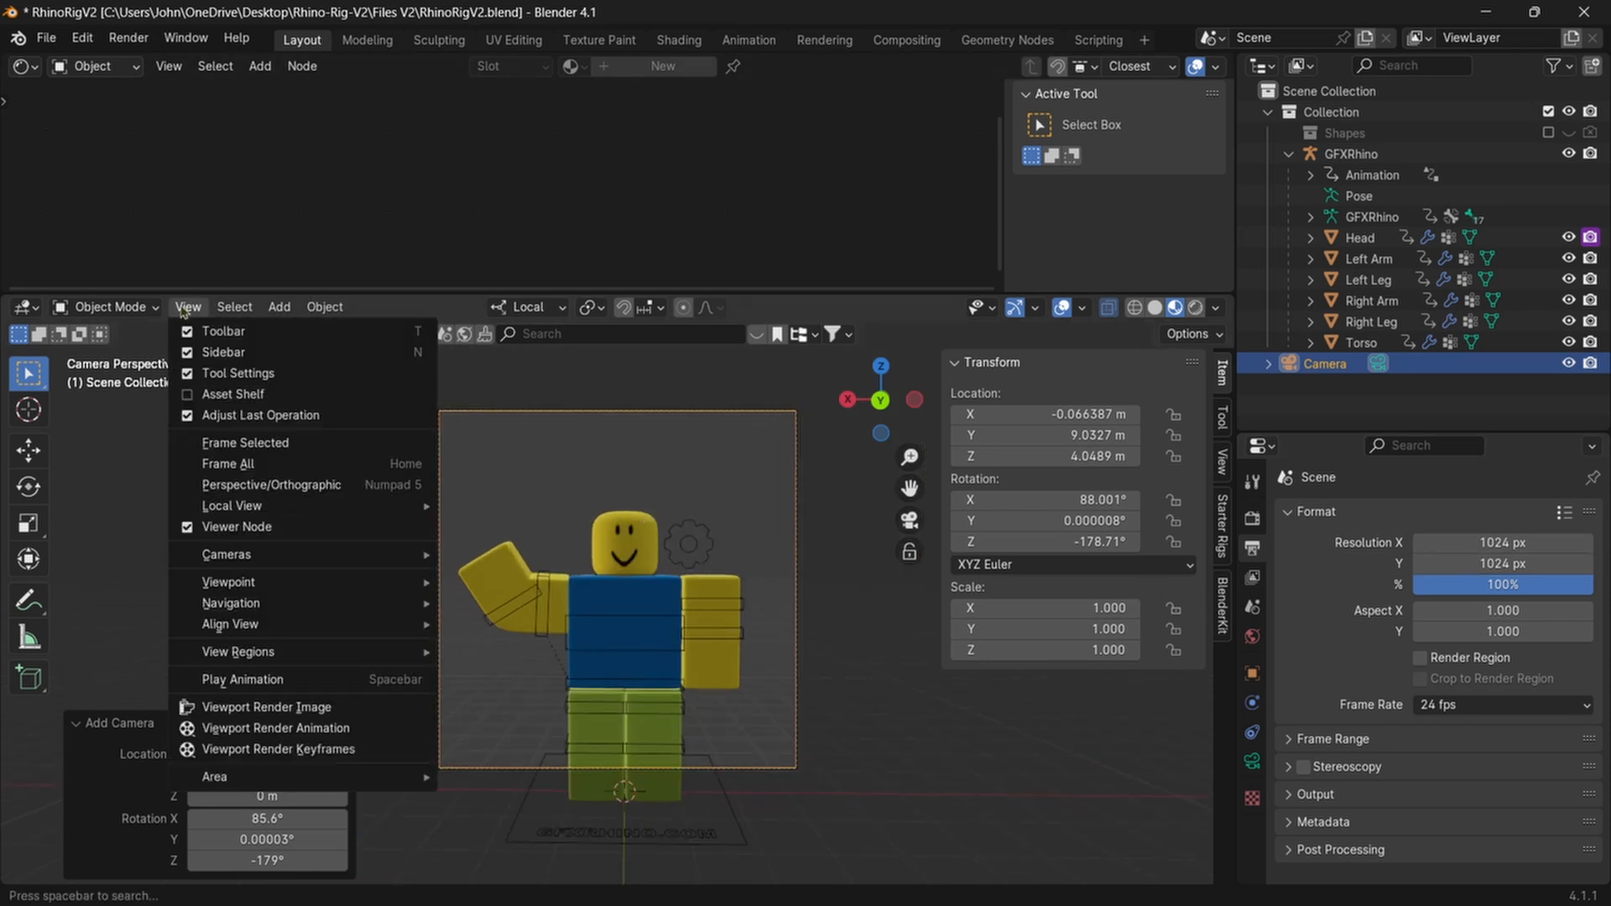
pyautogui.moveTo(393, 605)
pyautogui.click(500, 603)
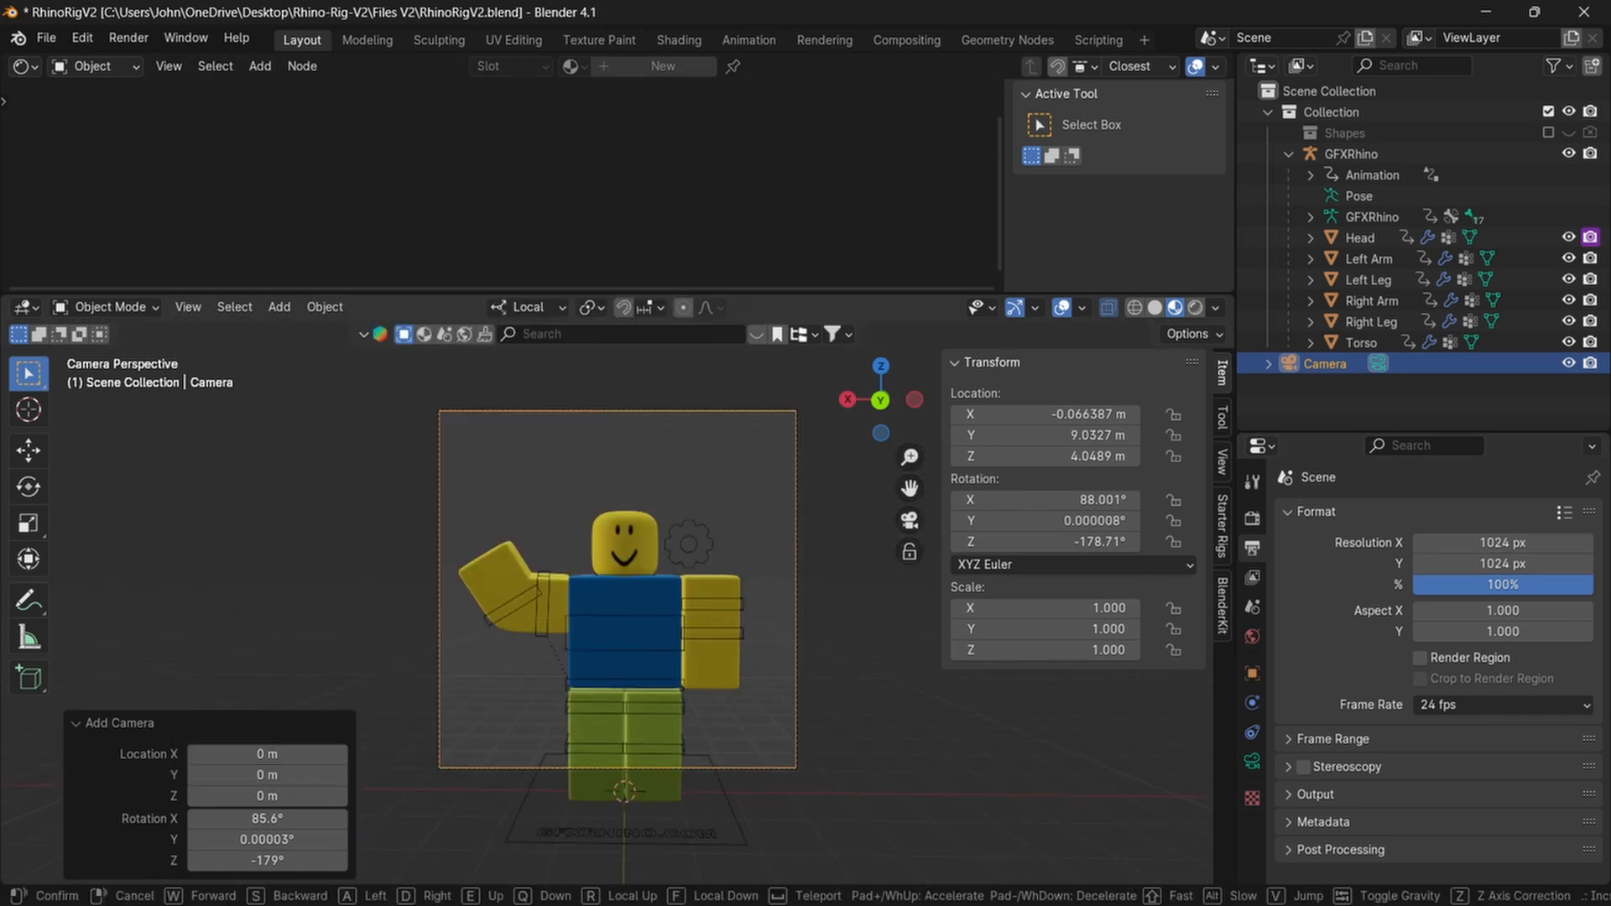
pyautogui.press('w')
pyautogui.press('d')
pyautogui.press('w')
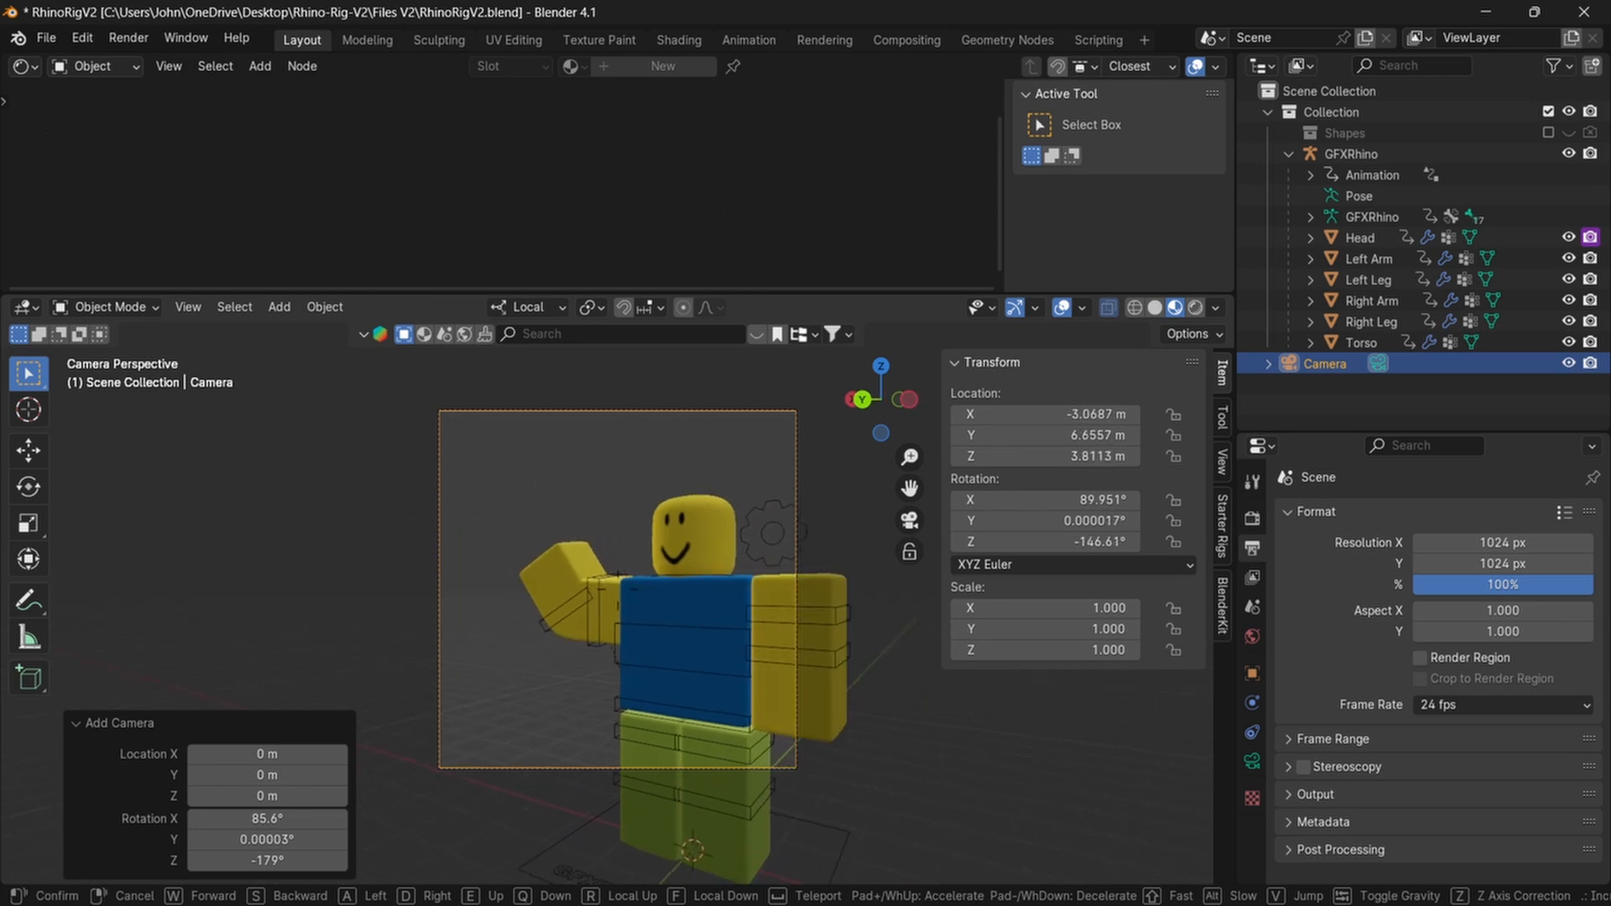
pyautogui.press('a')
pyautogui.press('s')
pyautogui.press('d')
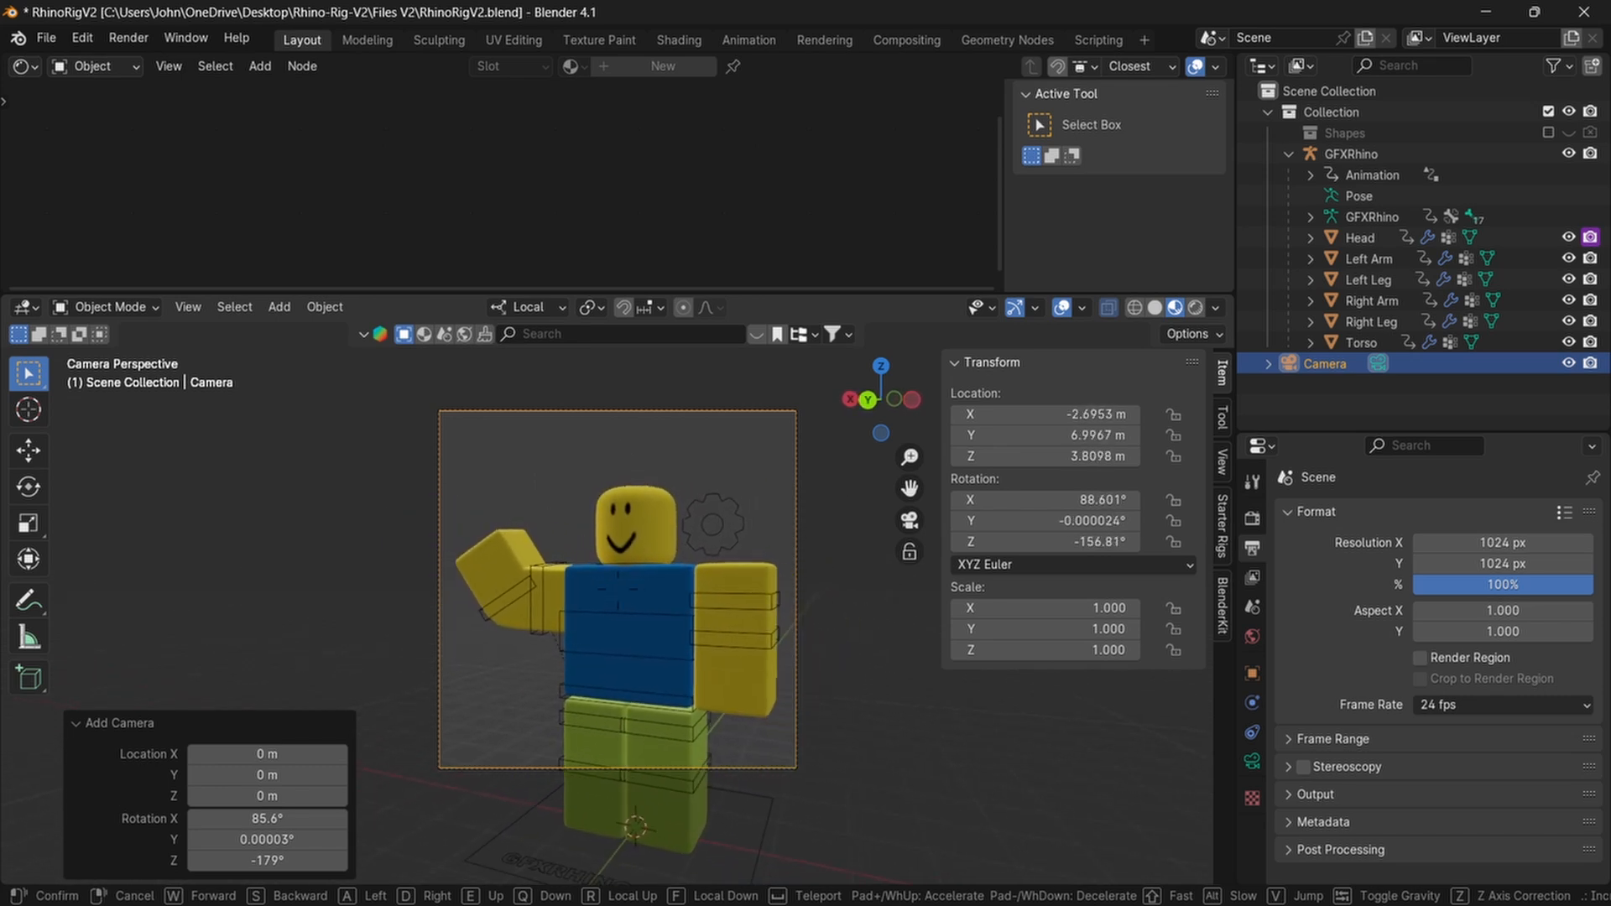
pyautogui.press('w')
pyautogui.press('d')
pyautogui.press('w')
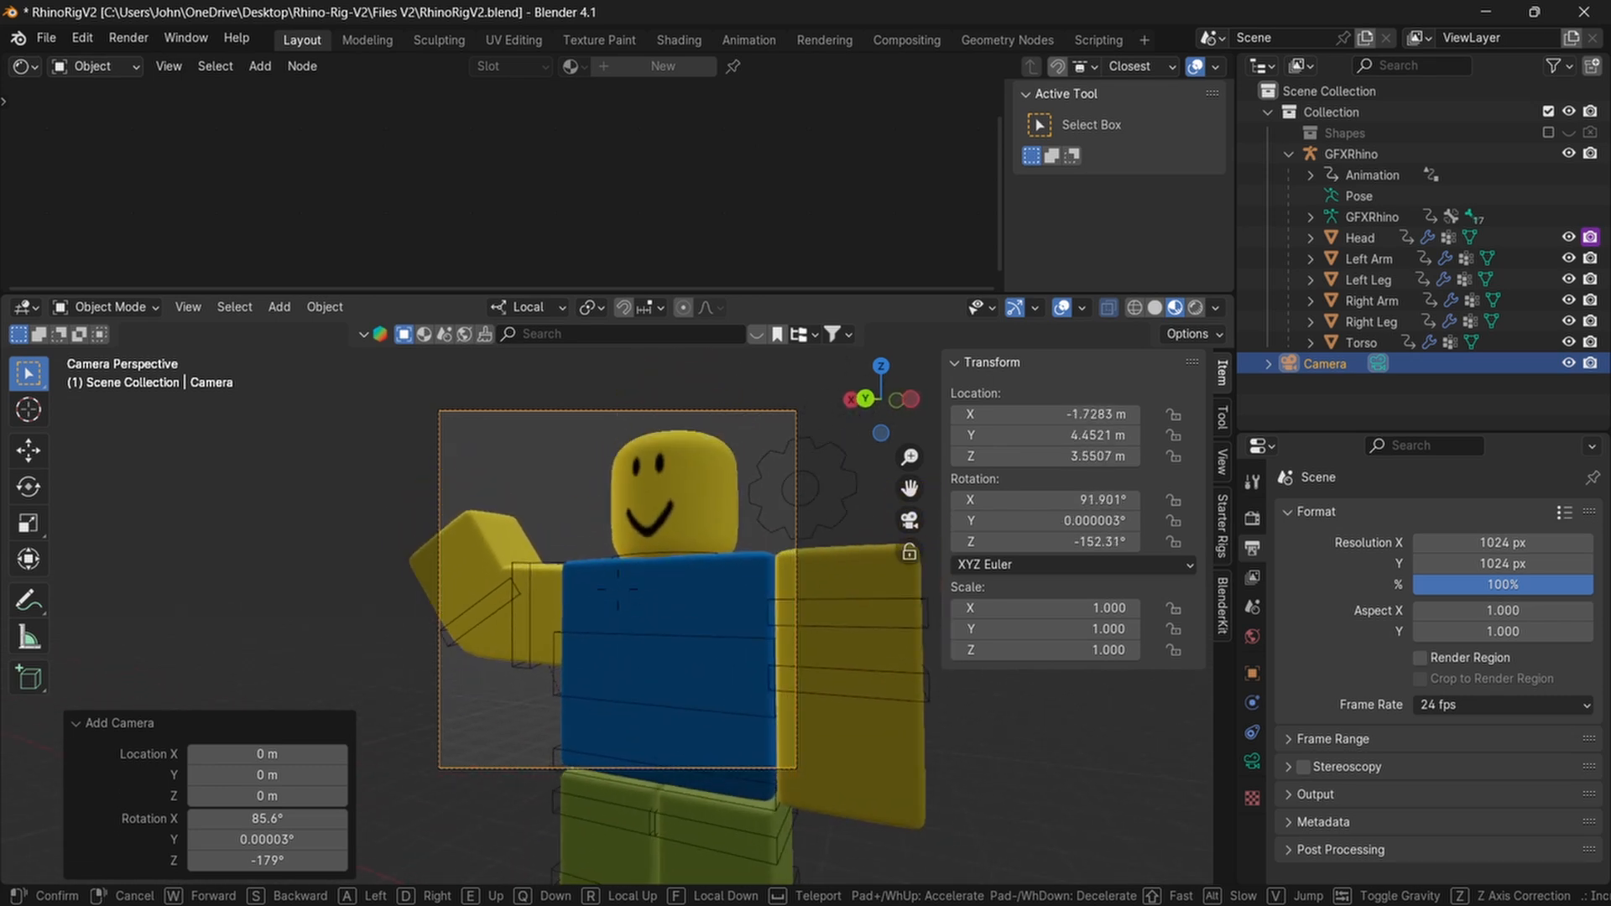
pyautogui.press('s')
pyautogui.press('s')
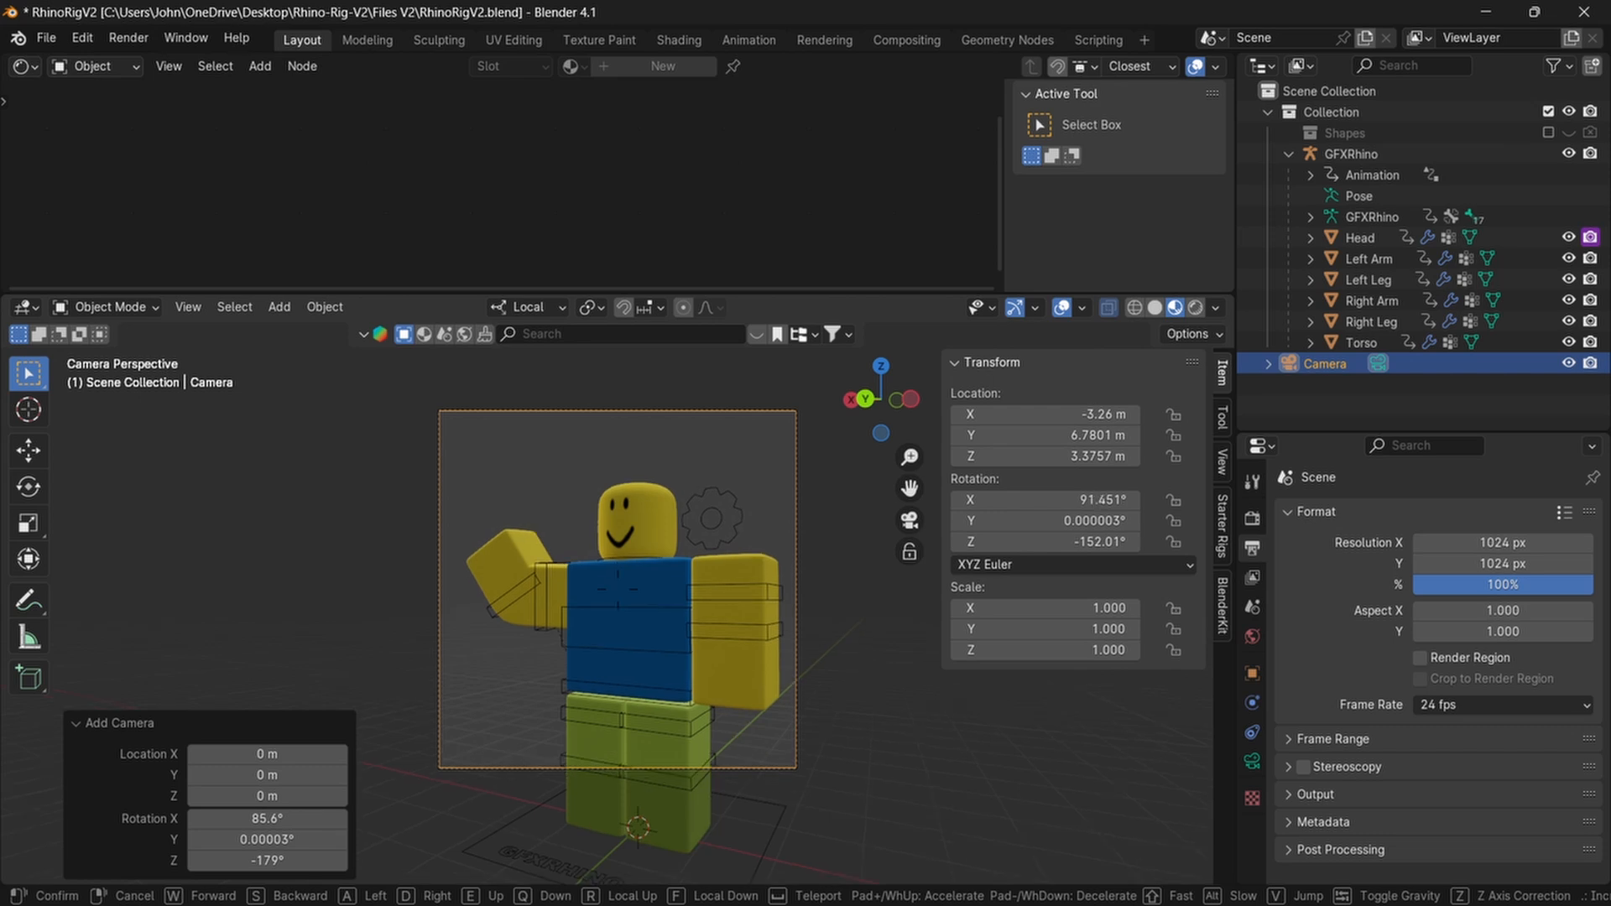
pyautogui.press('d')
pyautogui.press('w')
pyautogui.click(618, 590)
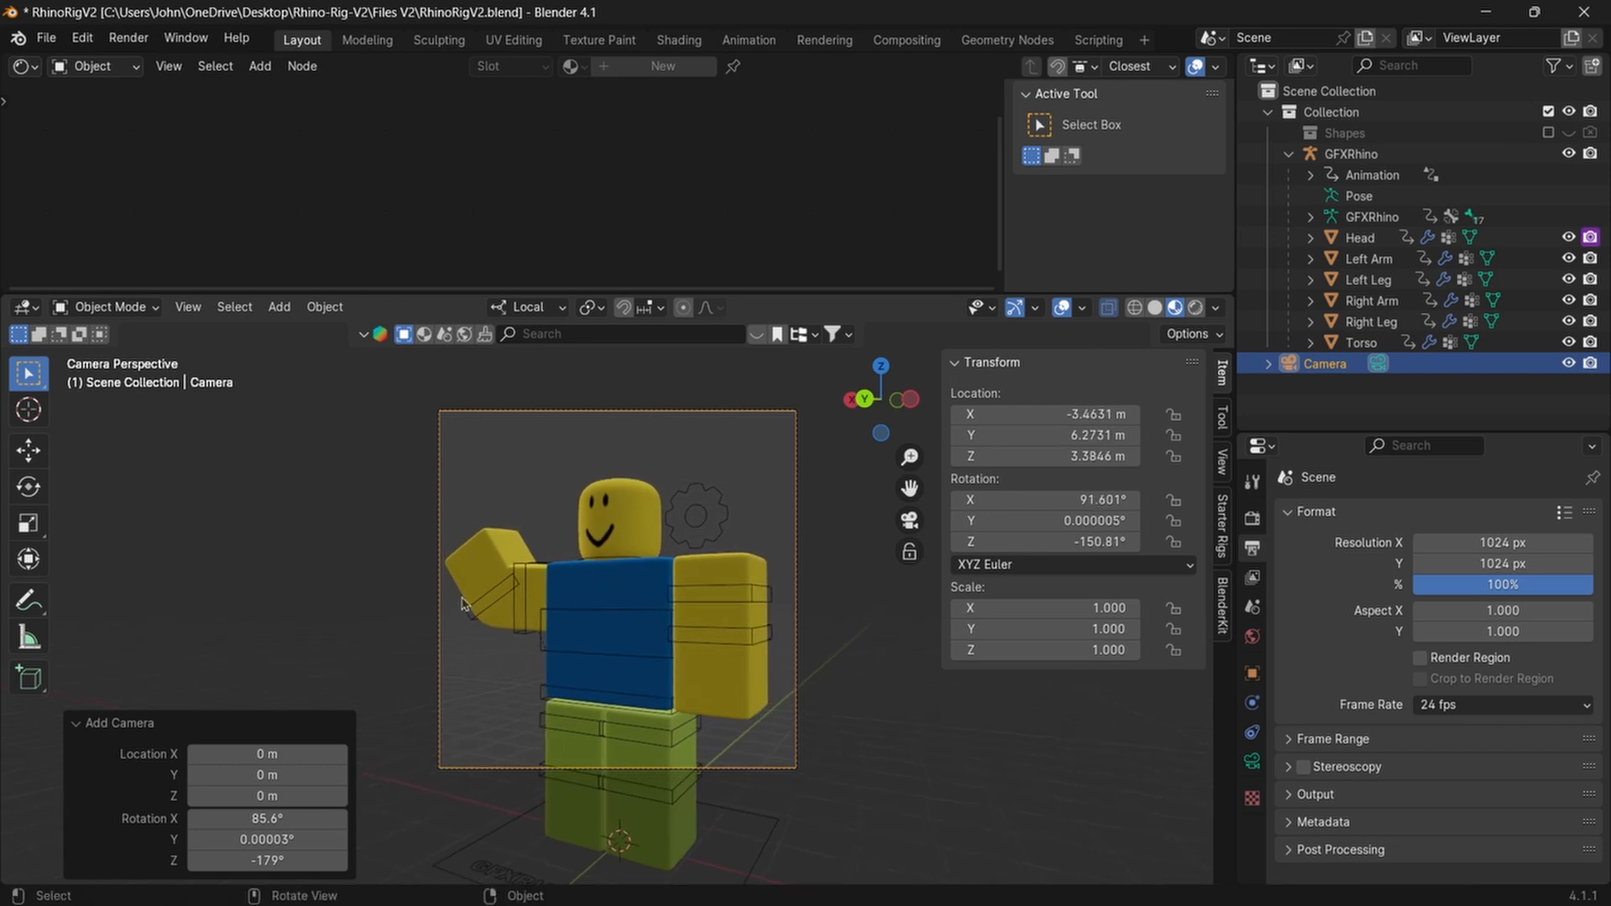
# Step: Render a still image of the character from the camera view
pyautogui.click(126, 38)
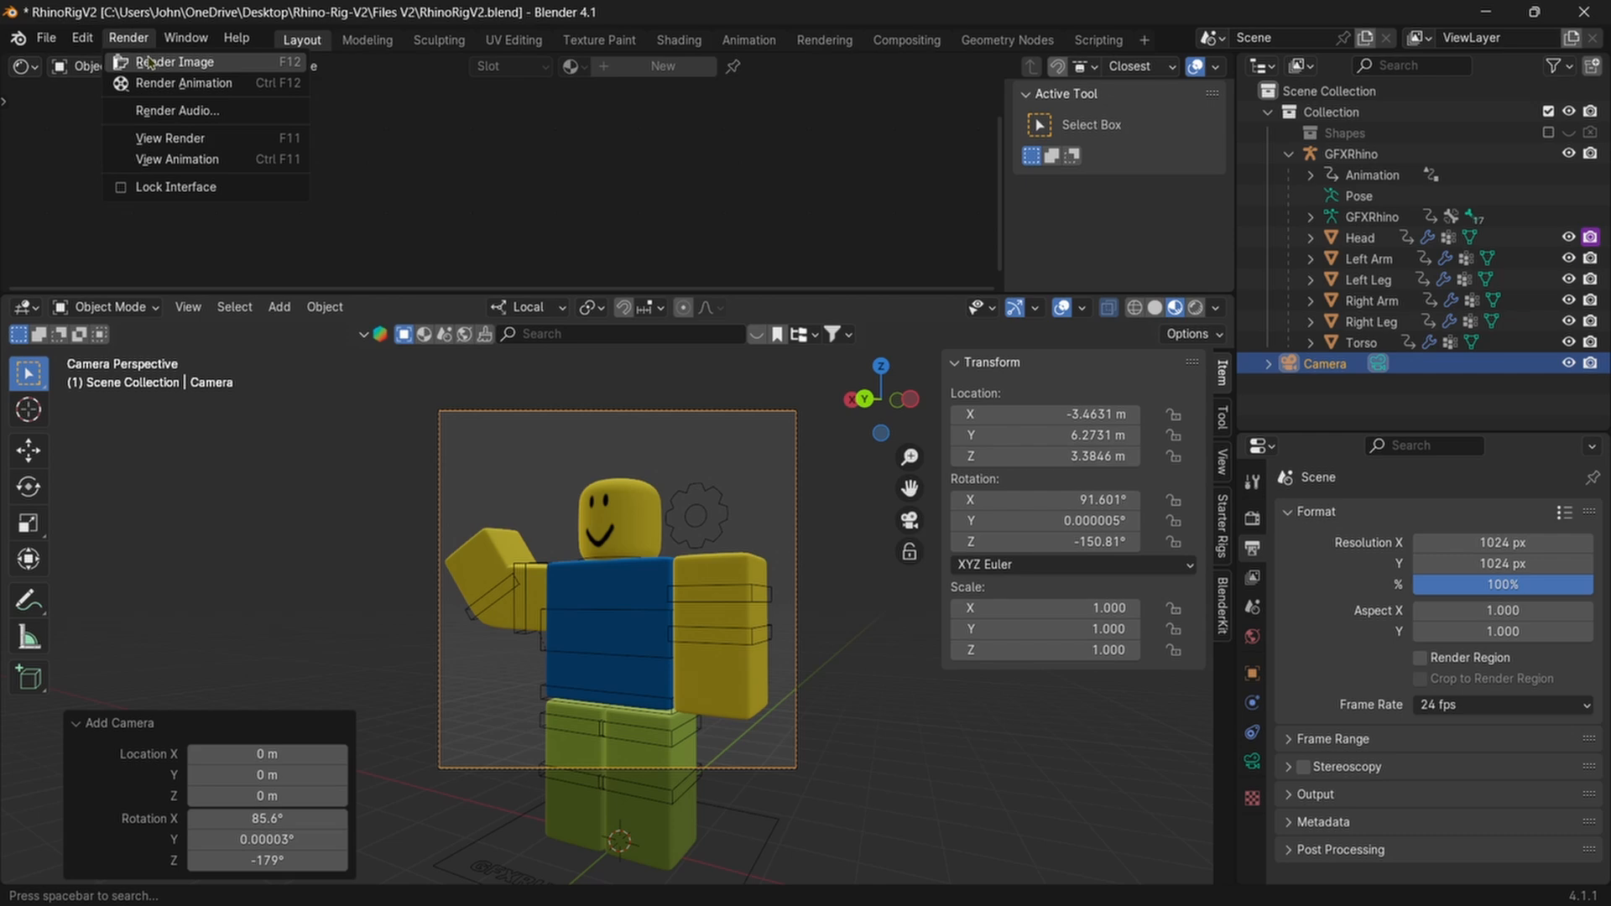
pyautogui.click(148, 61)
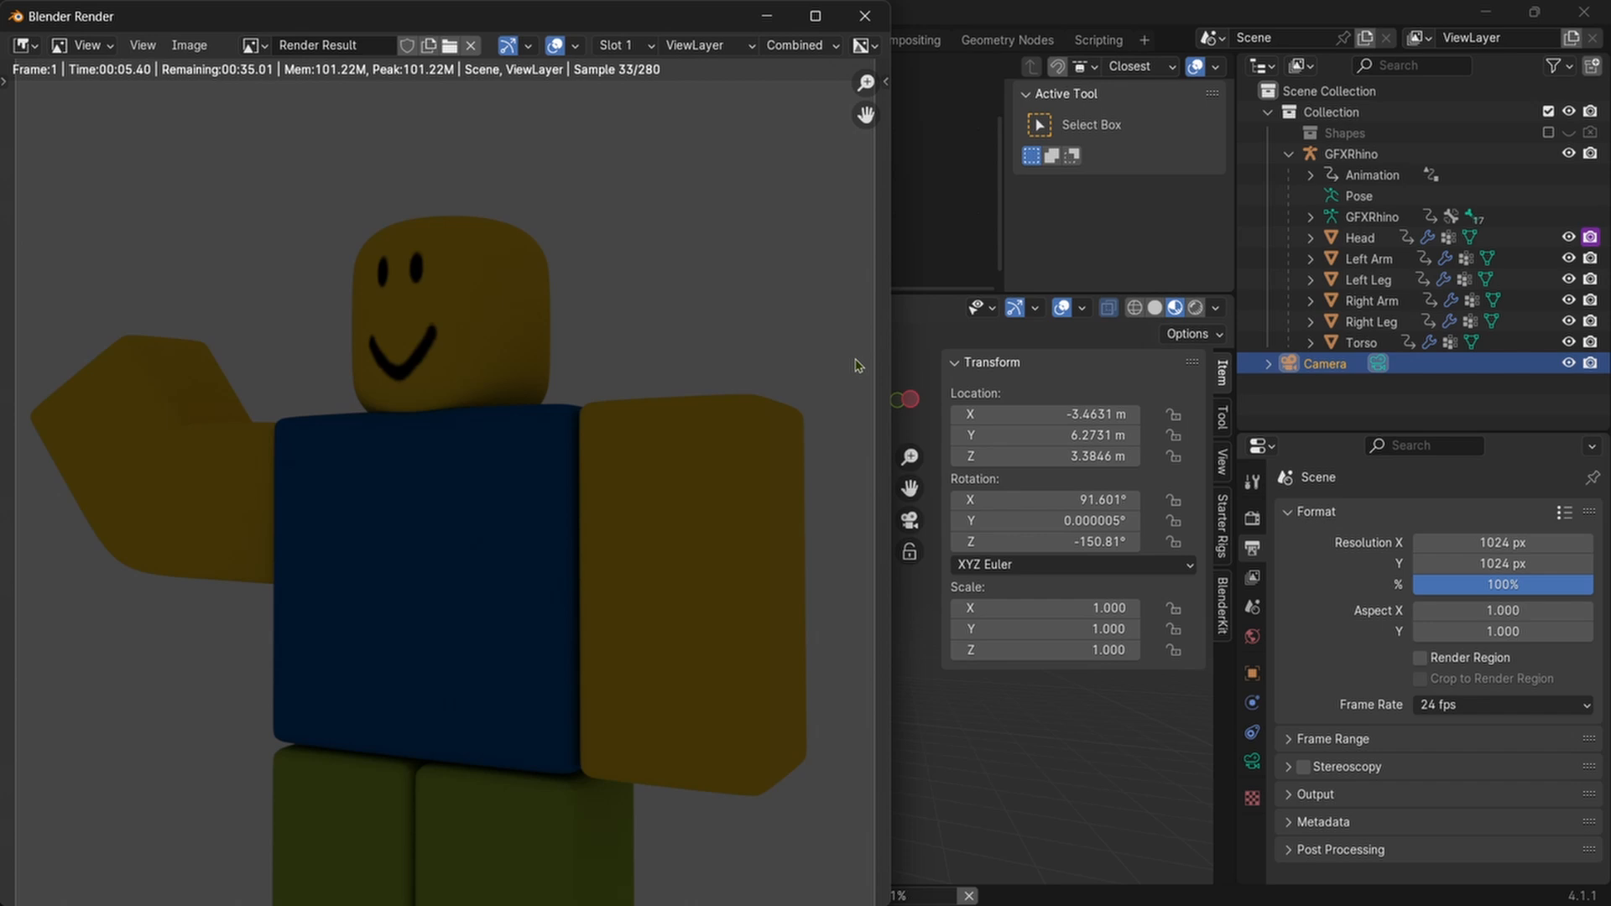
pyautogui.press('Escape')
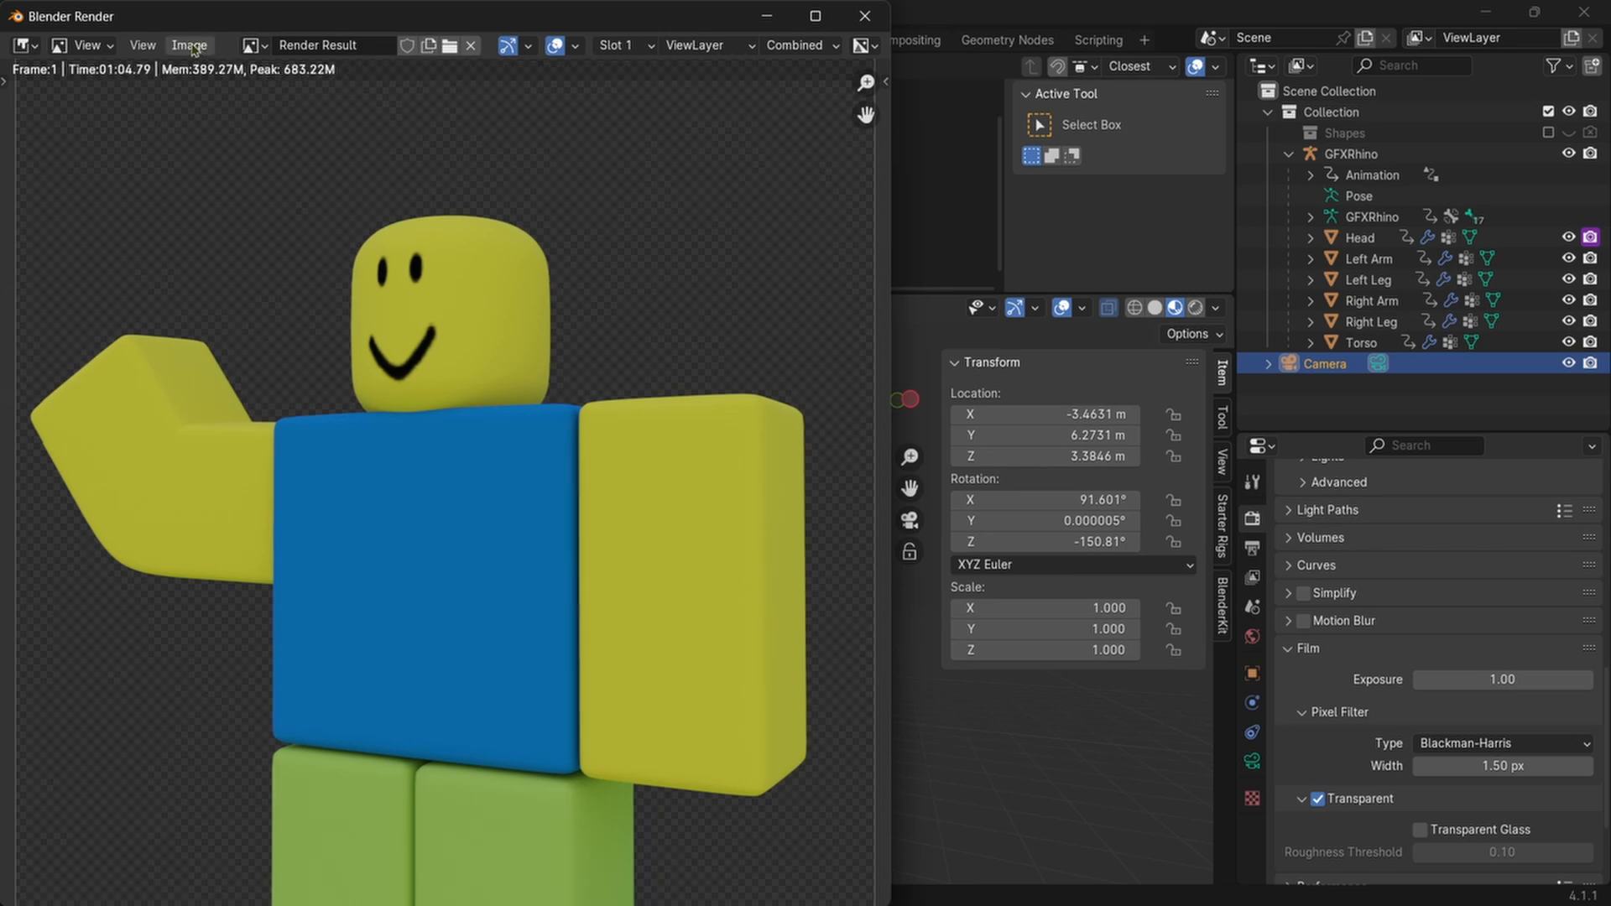
# Step: Save the rendered character image from the render window
pyautogui.click(192, 47)
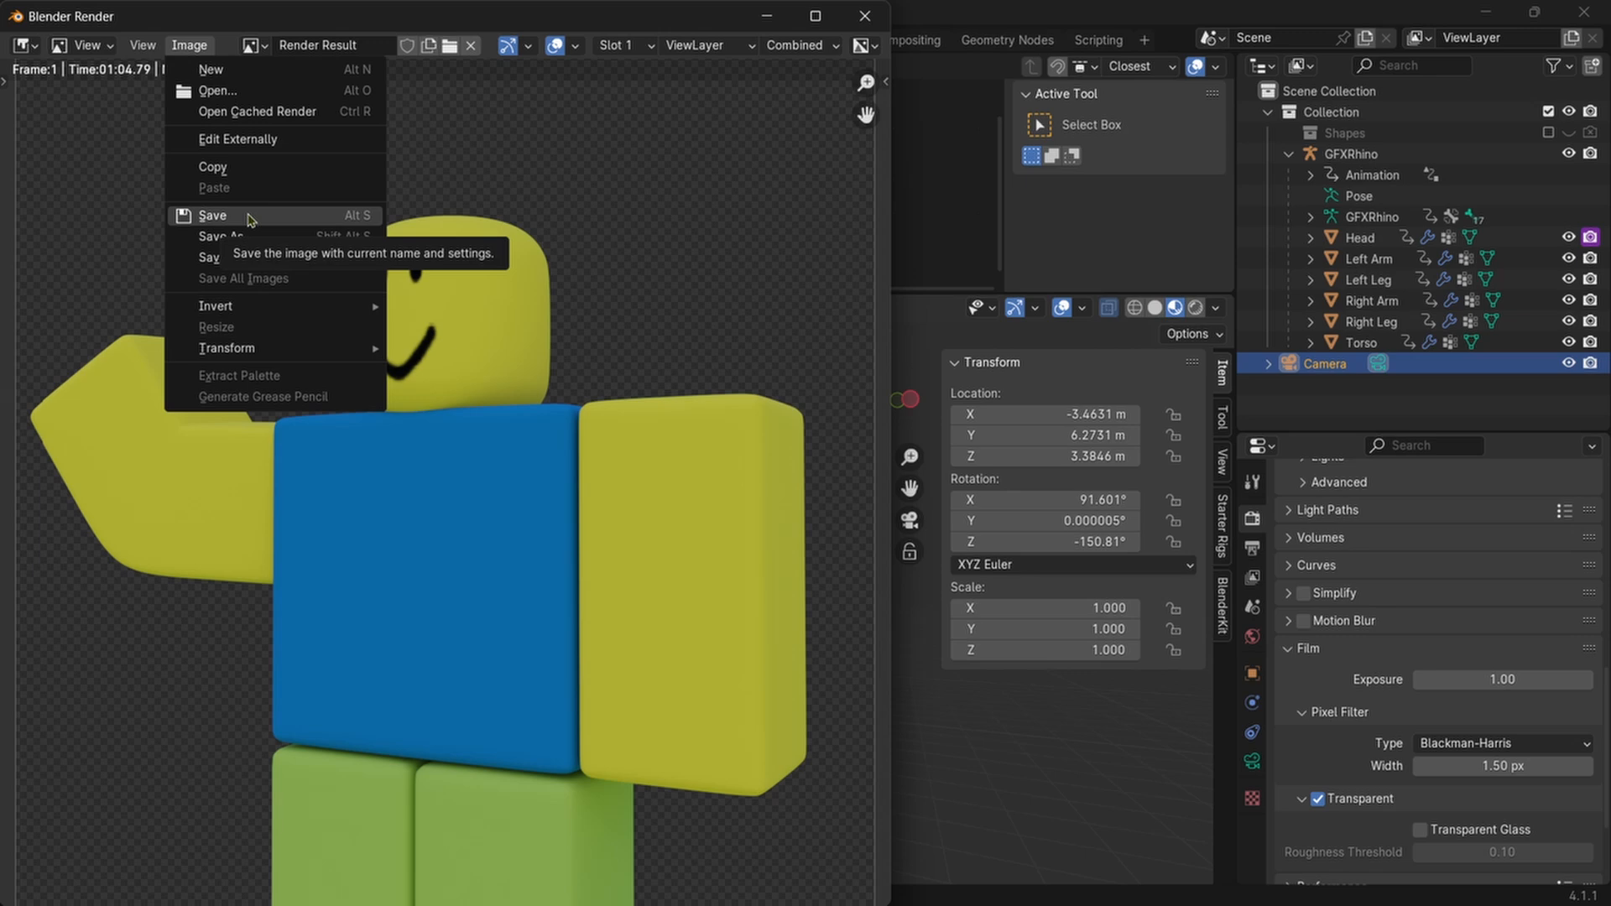
pyautogui.click(248, 214)
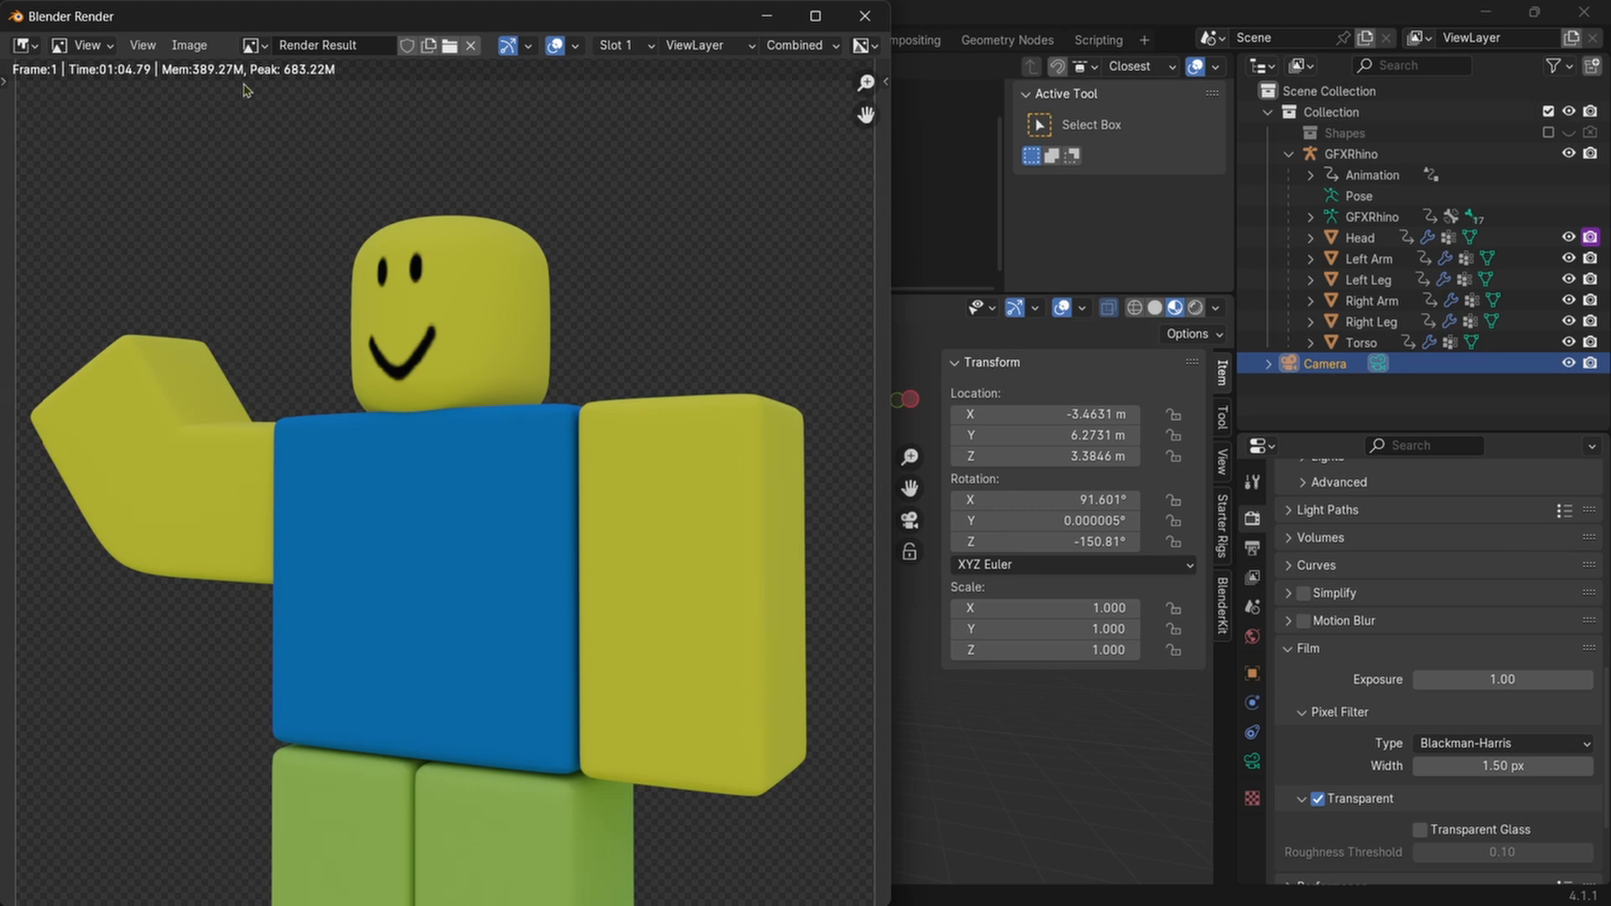
pyautogui.click(189, 45)
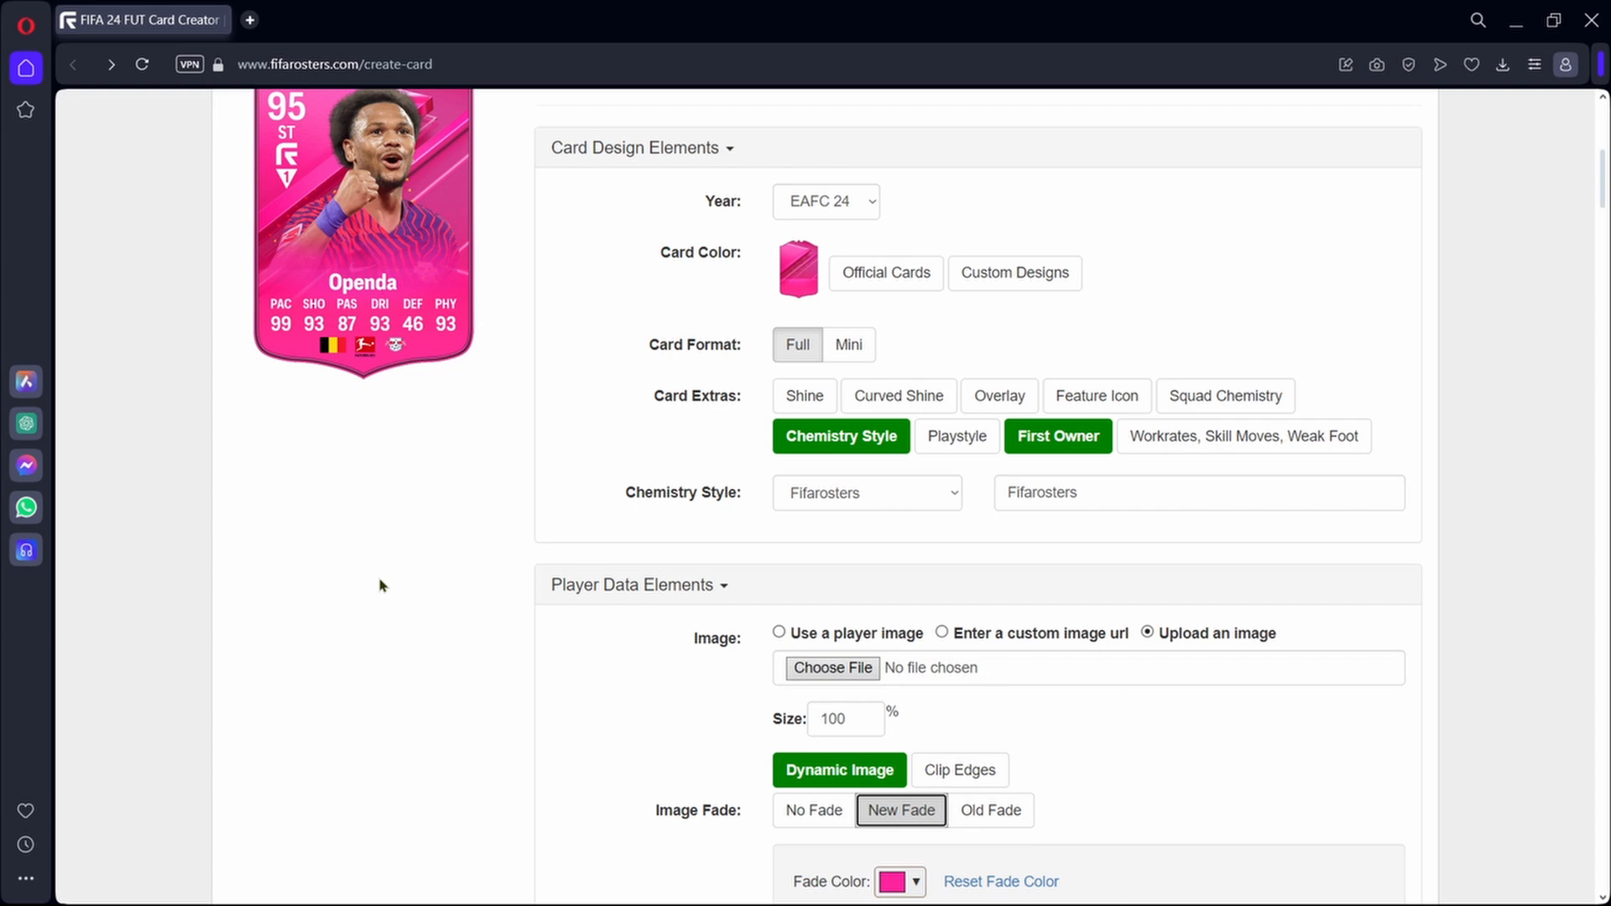
# Step: In the FIFA 24 Card Creator in the browser, upload the character's gold_card_PFP_1 PNG from the Desktop folder as the player image
pyautogui.scroll(4, 403, 591)
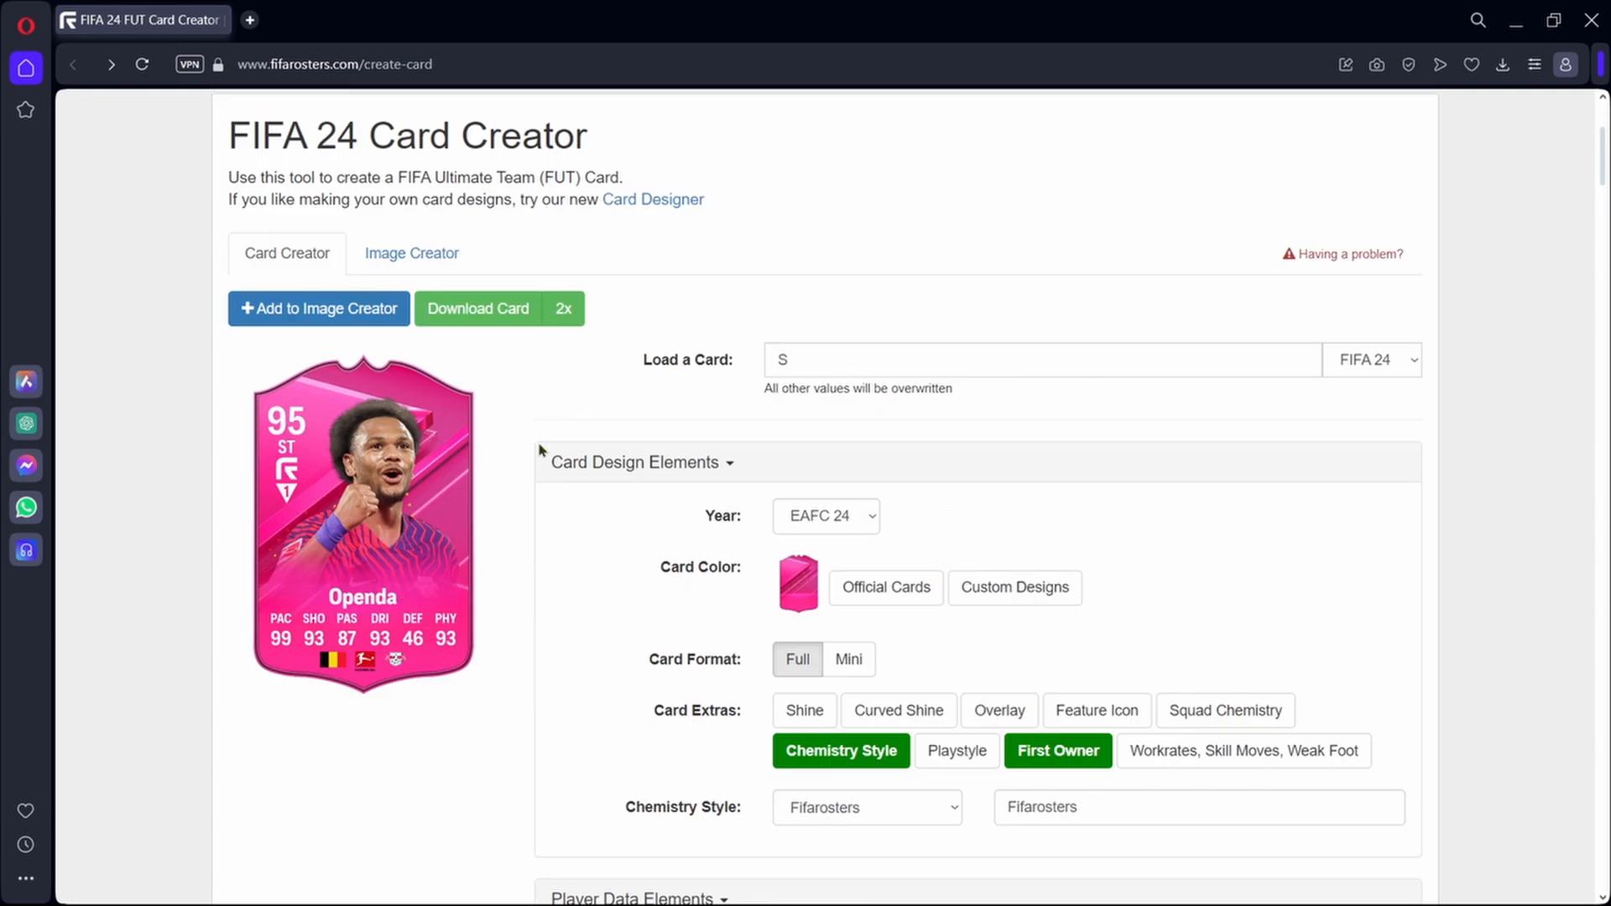
pyautogui.scroll(4, 540, 450)
pyautogui.scroll(-15, 557, 467)
pyautogui.scroll(4, 557, 467)
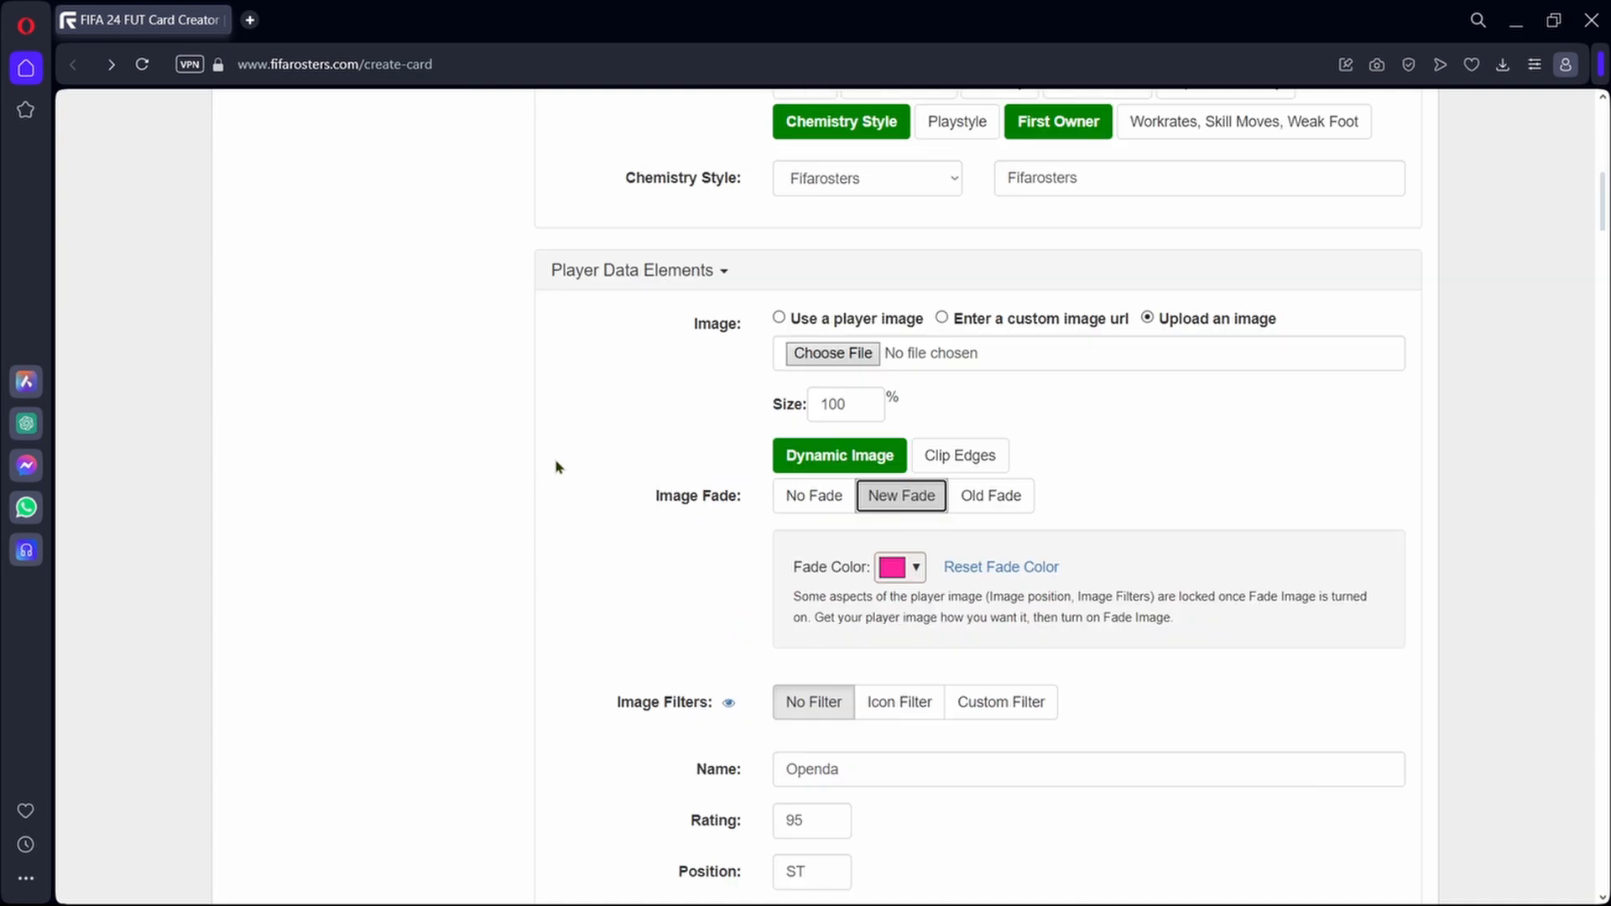
pyautogui.click(837, 363)
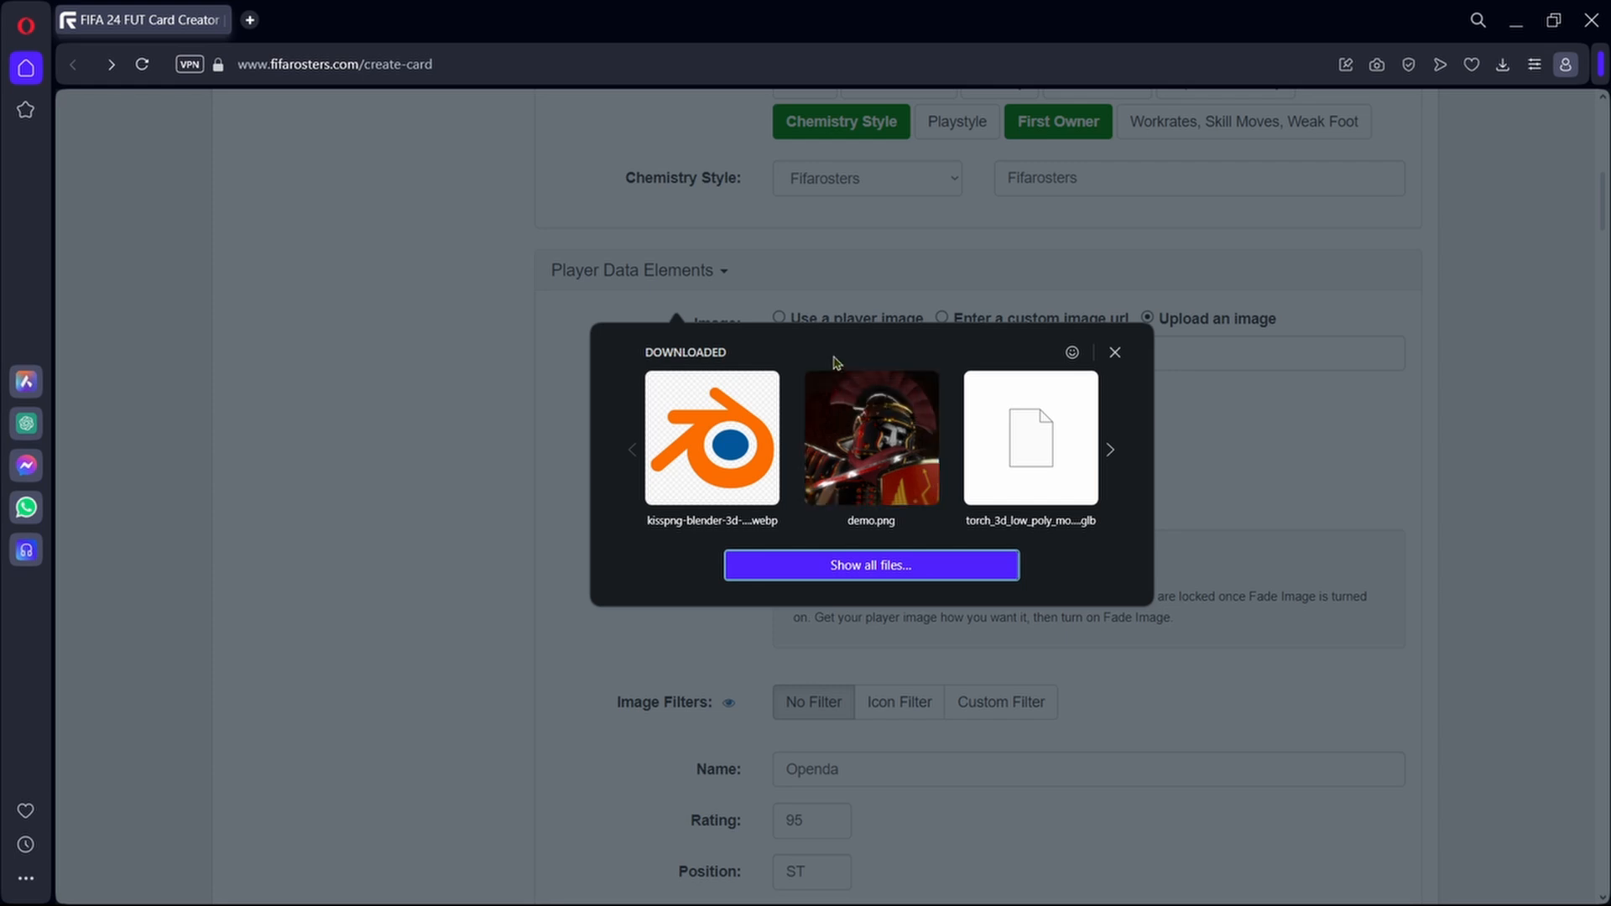
pyautogui.click(868, 564)
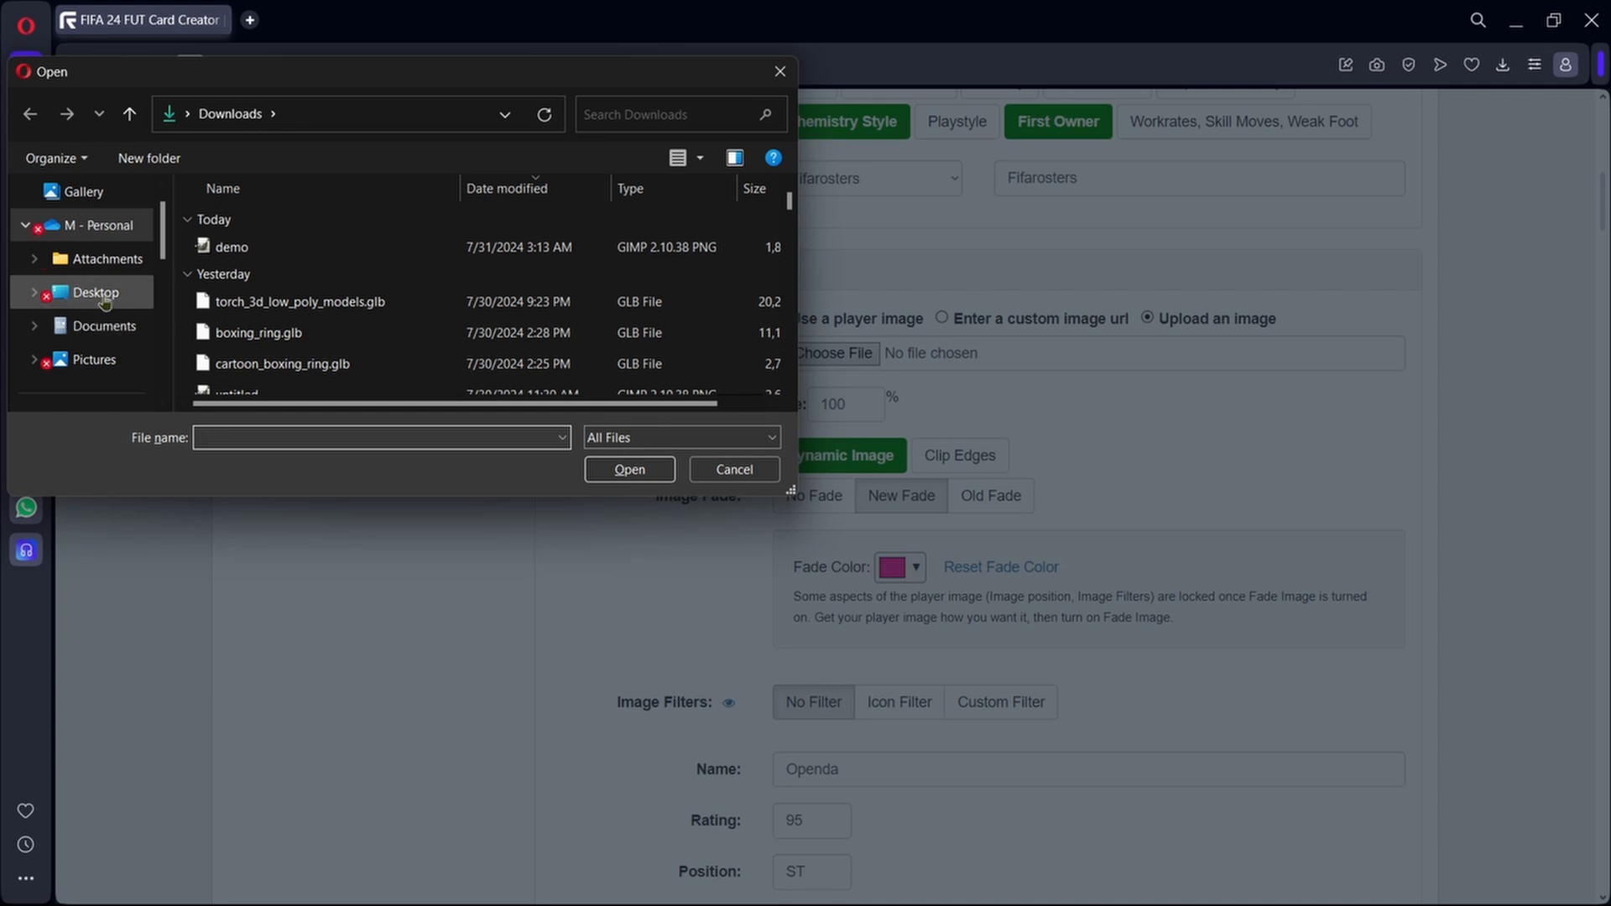
pyautogui.click(94, 292)
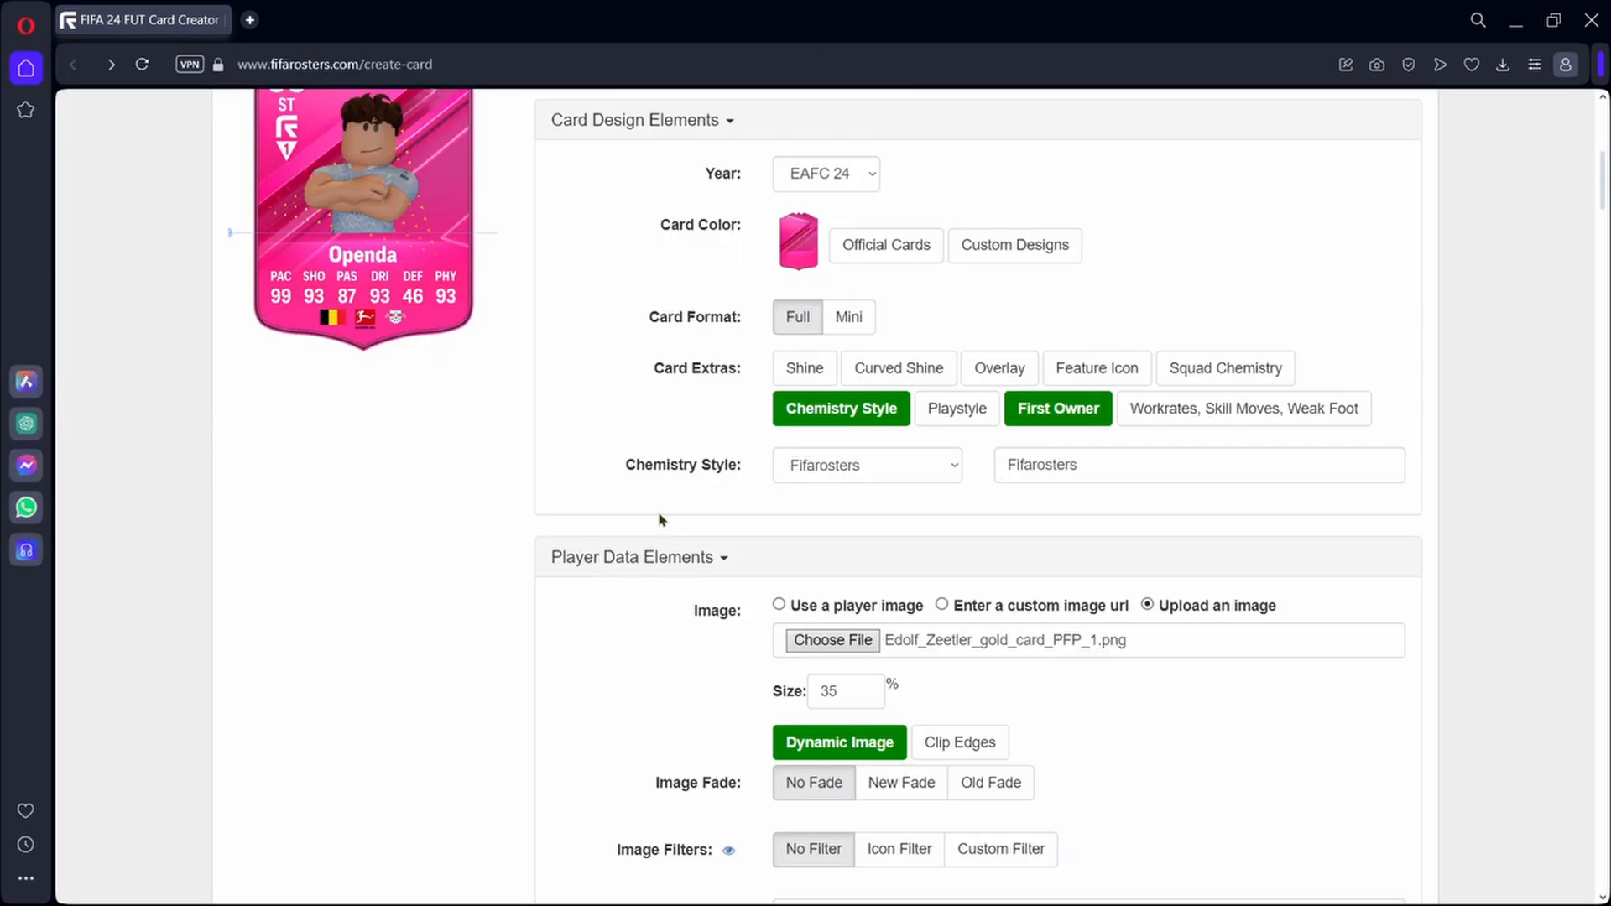
# Step: Move the uploaded character image toward the card's left edge, below the rating
pyautogui.scroll(-1, 479, 541)
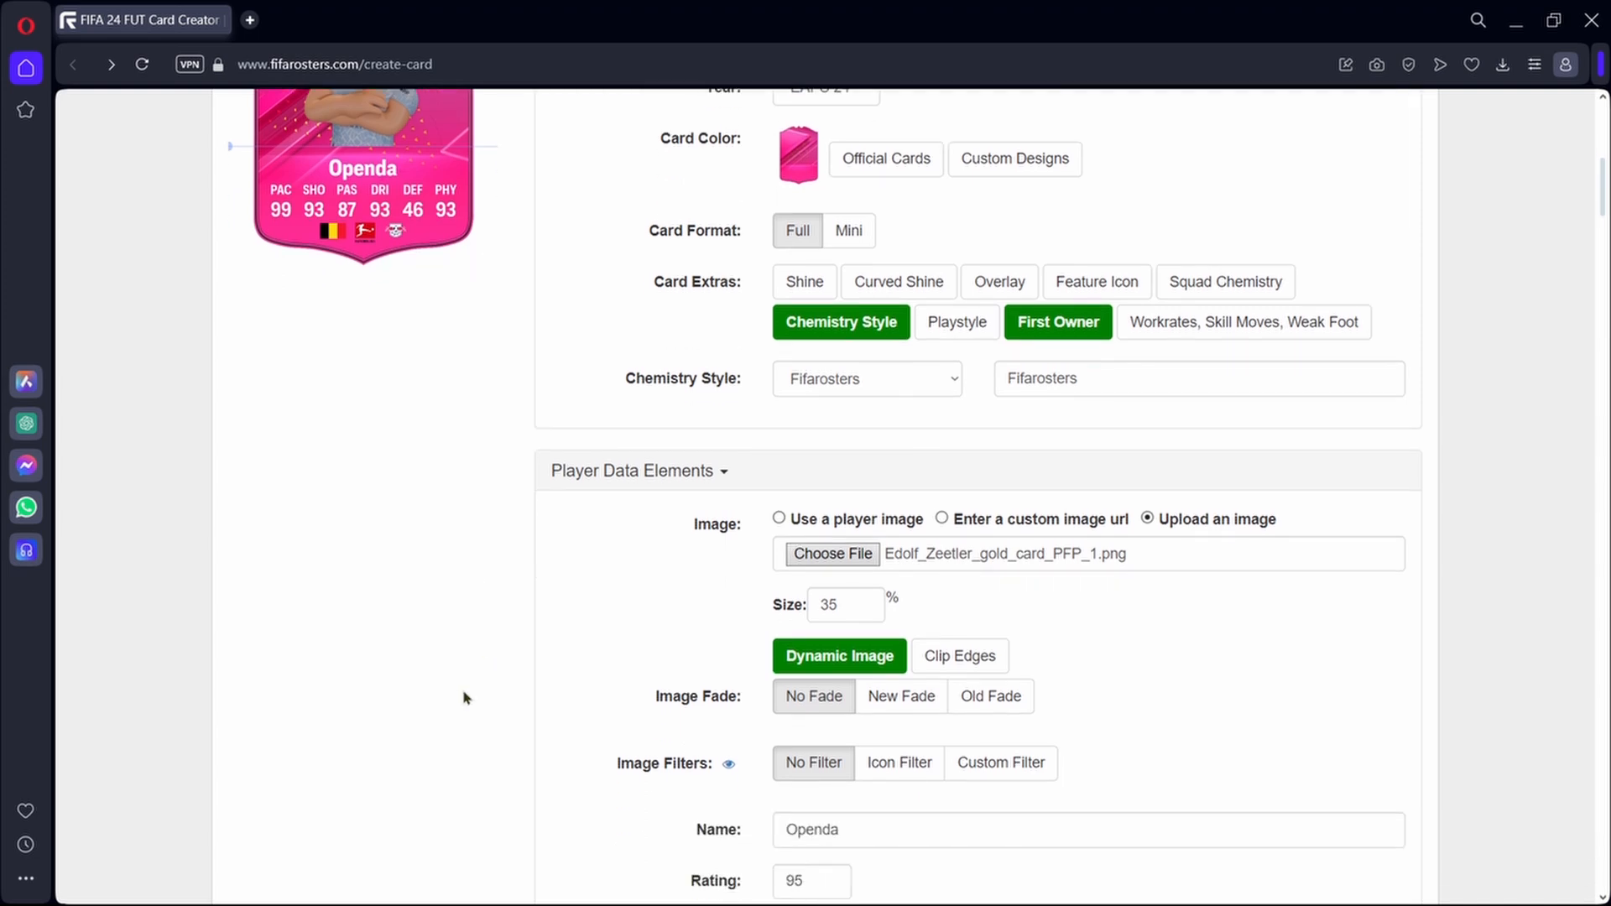
pyautogui.scroll(8, 469, 688)
pyautogui.scroll(-4, 466, 663)
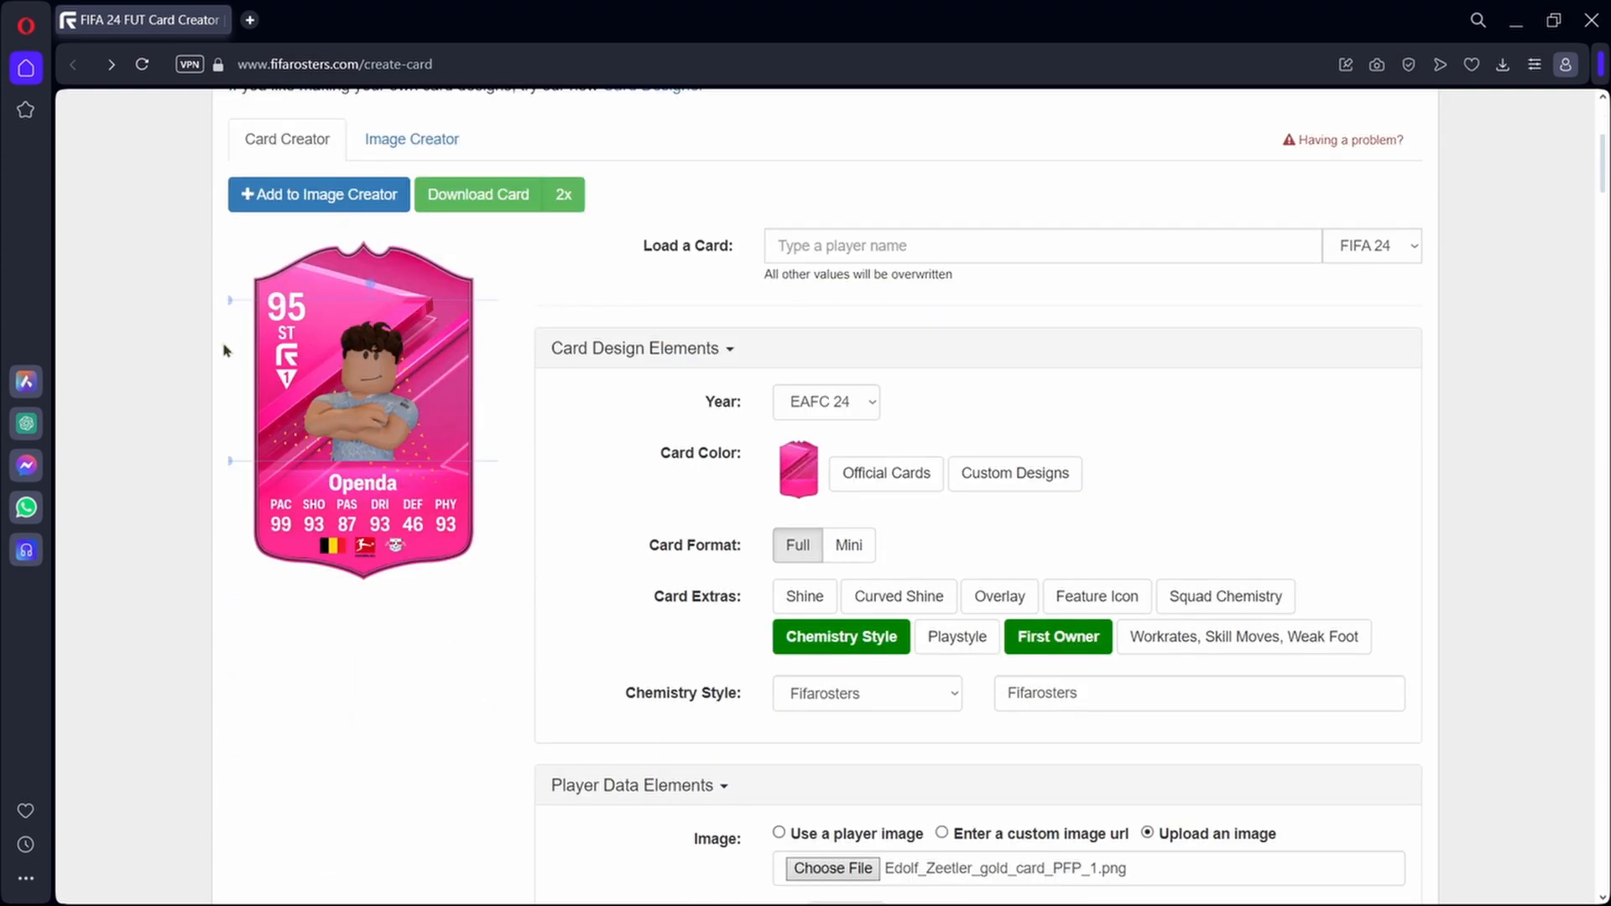
pyautogui.moveTo(364, 379); pyautogui.dragTo(323, 381)
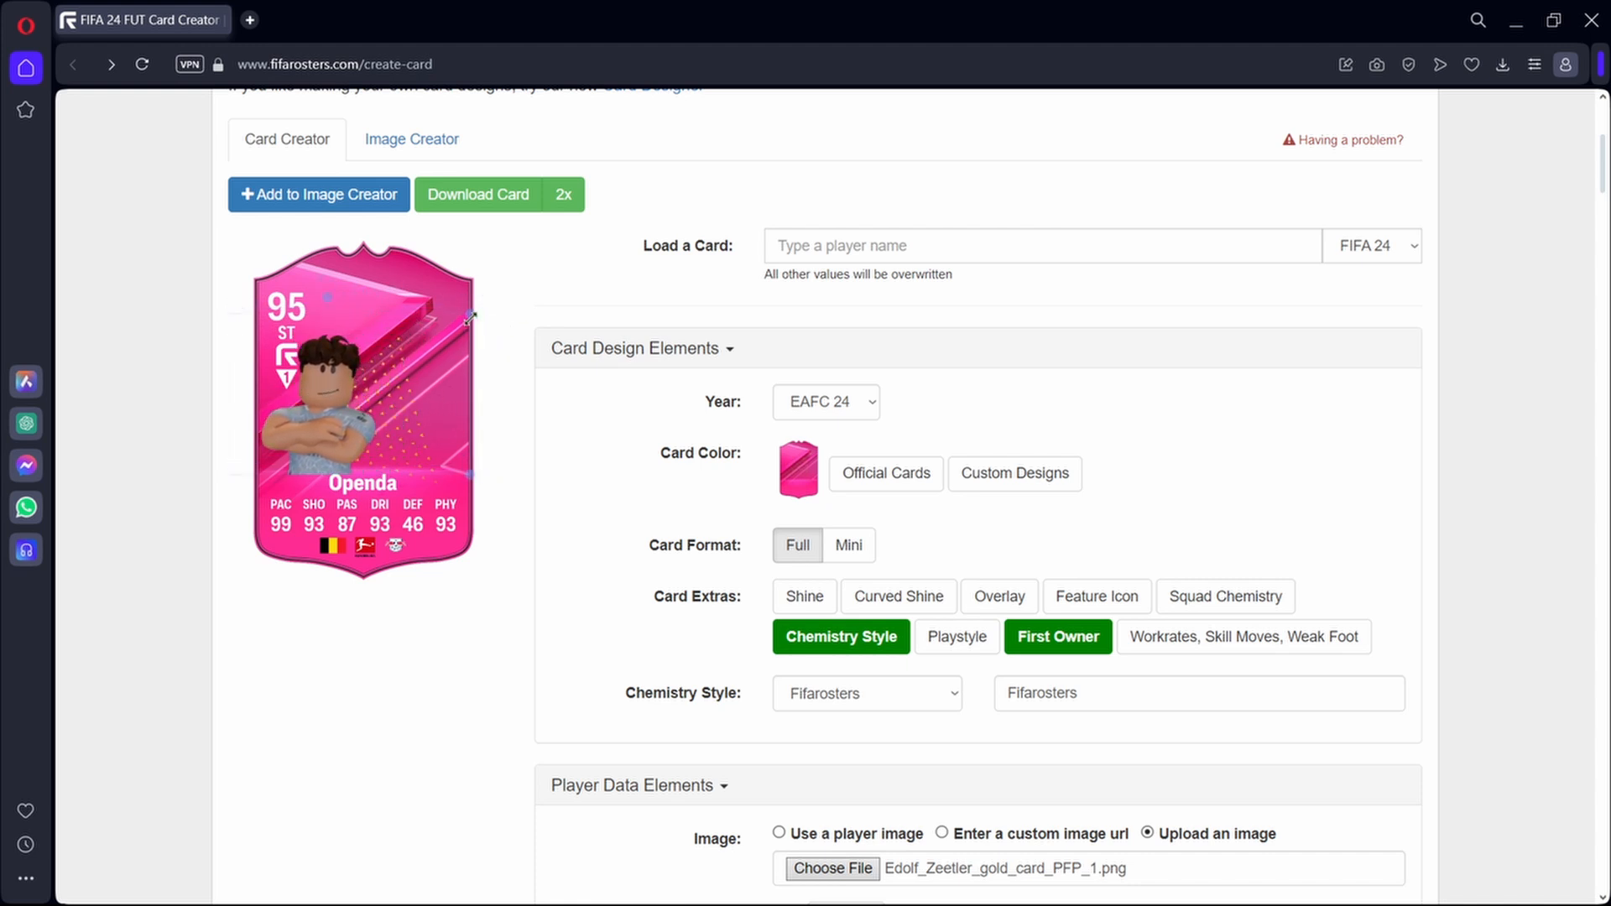
# Step: Enlarge the character image to fill the card's upper area down to the name, and replace the player name with the custom character name
pyautogui.moveTo(476, 311); pyautogui.dragTo(385, 363)
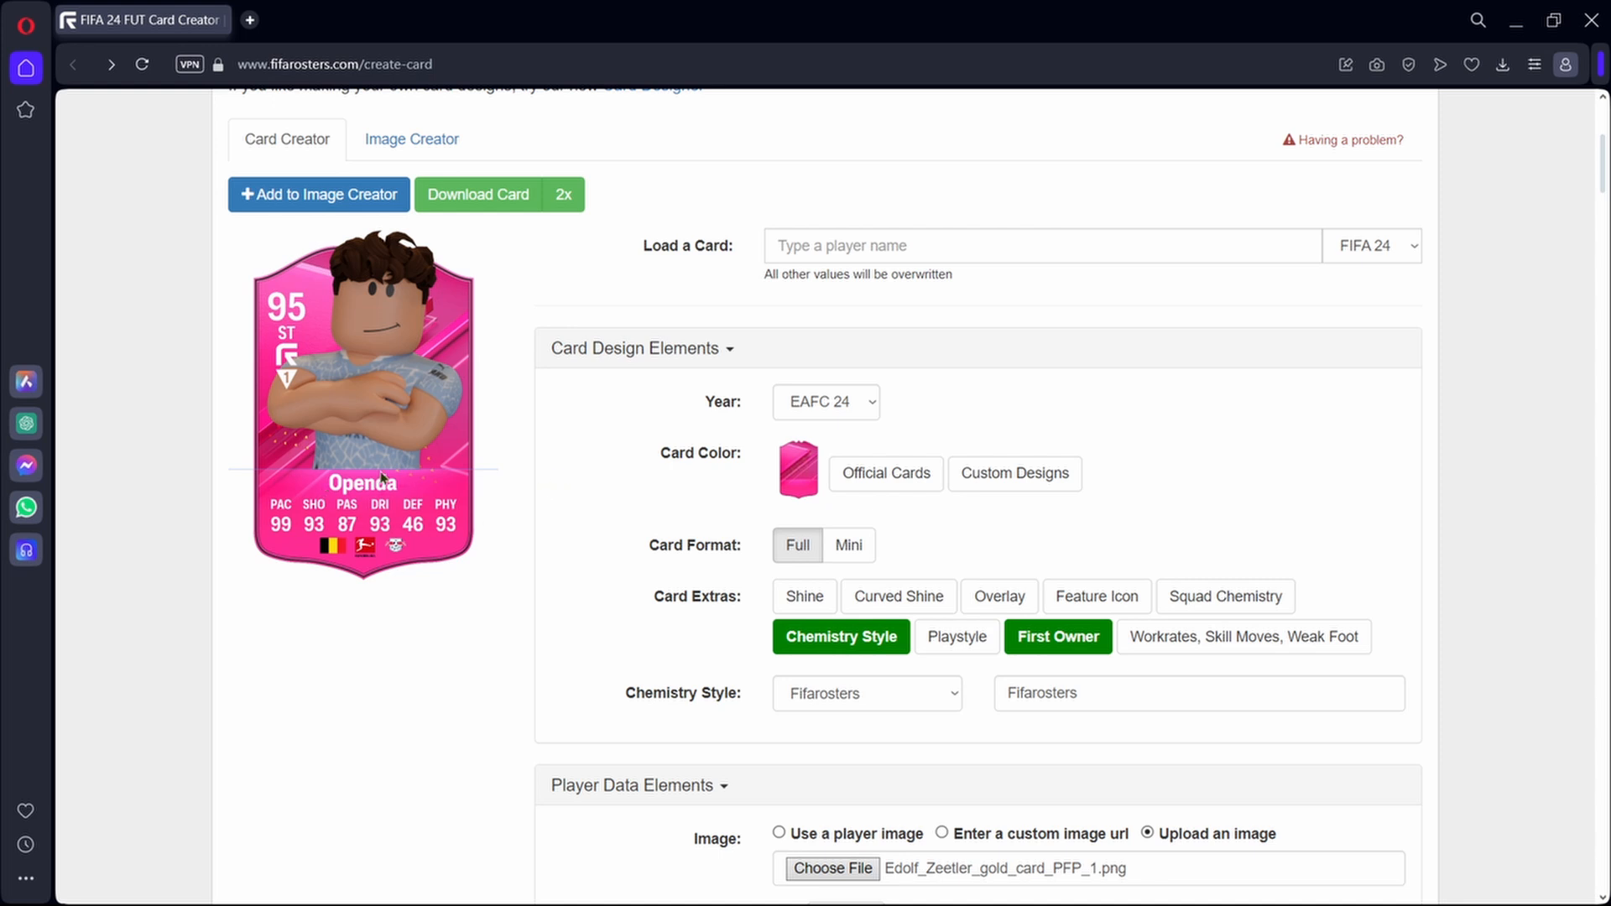
pyautogui.scroll(-7, 403, 468)
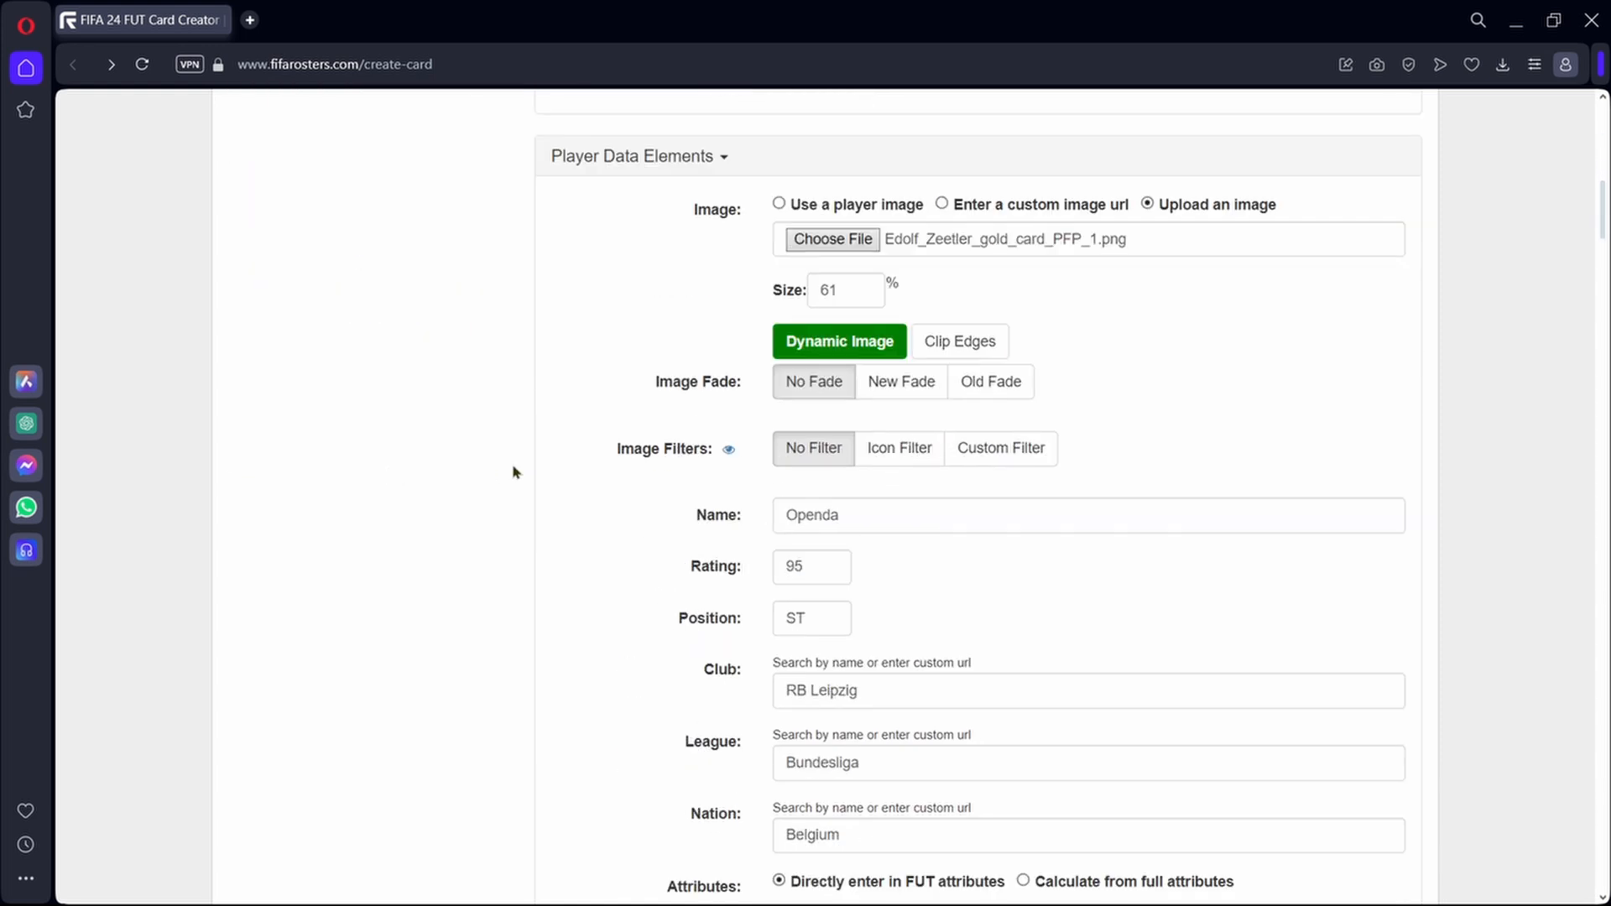
pyautogui.click(911, 516)
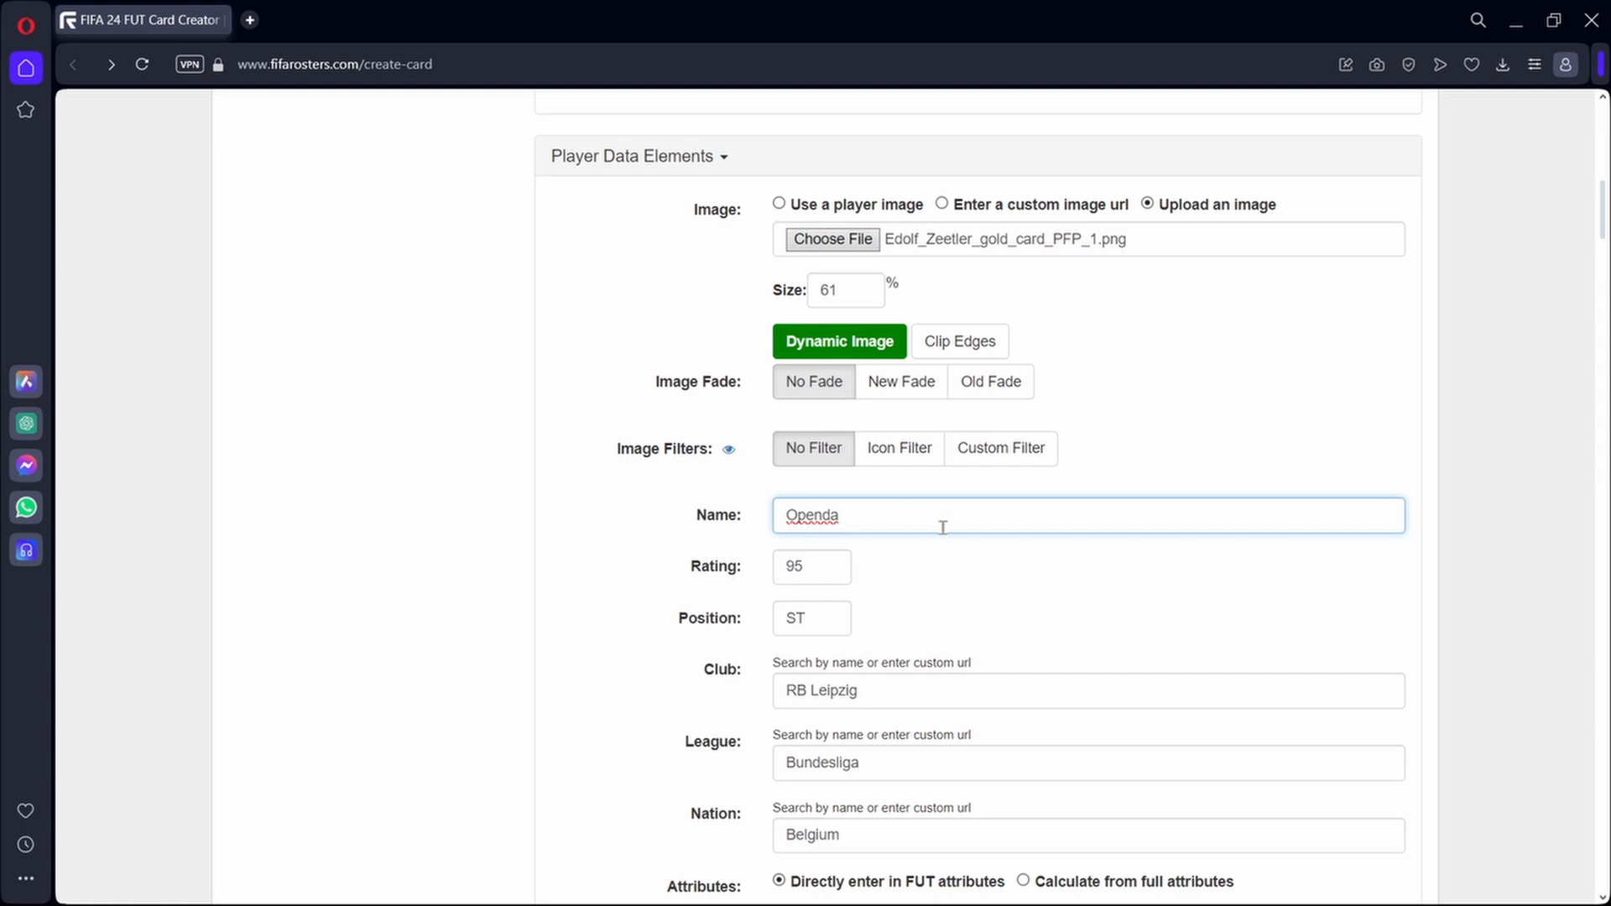
pyautogui.press('BackSpace')
pyautogui.press('BackSpace')
pyautogui.press('BackSpace')
pyautogui.press('BackSpace')
pyautogui.press('BackSpace')
pyautogui.press('BackSpace')
pyautogui.write('Billy bob joe')
pyautogui.scroll(7, 521, 456)
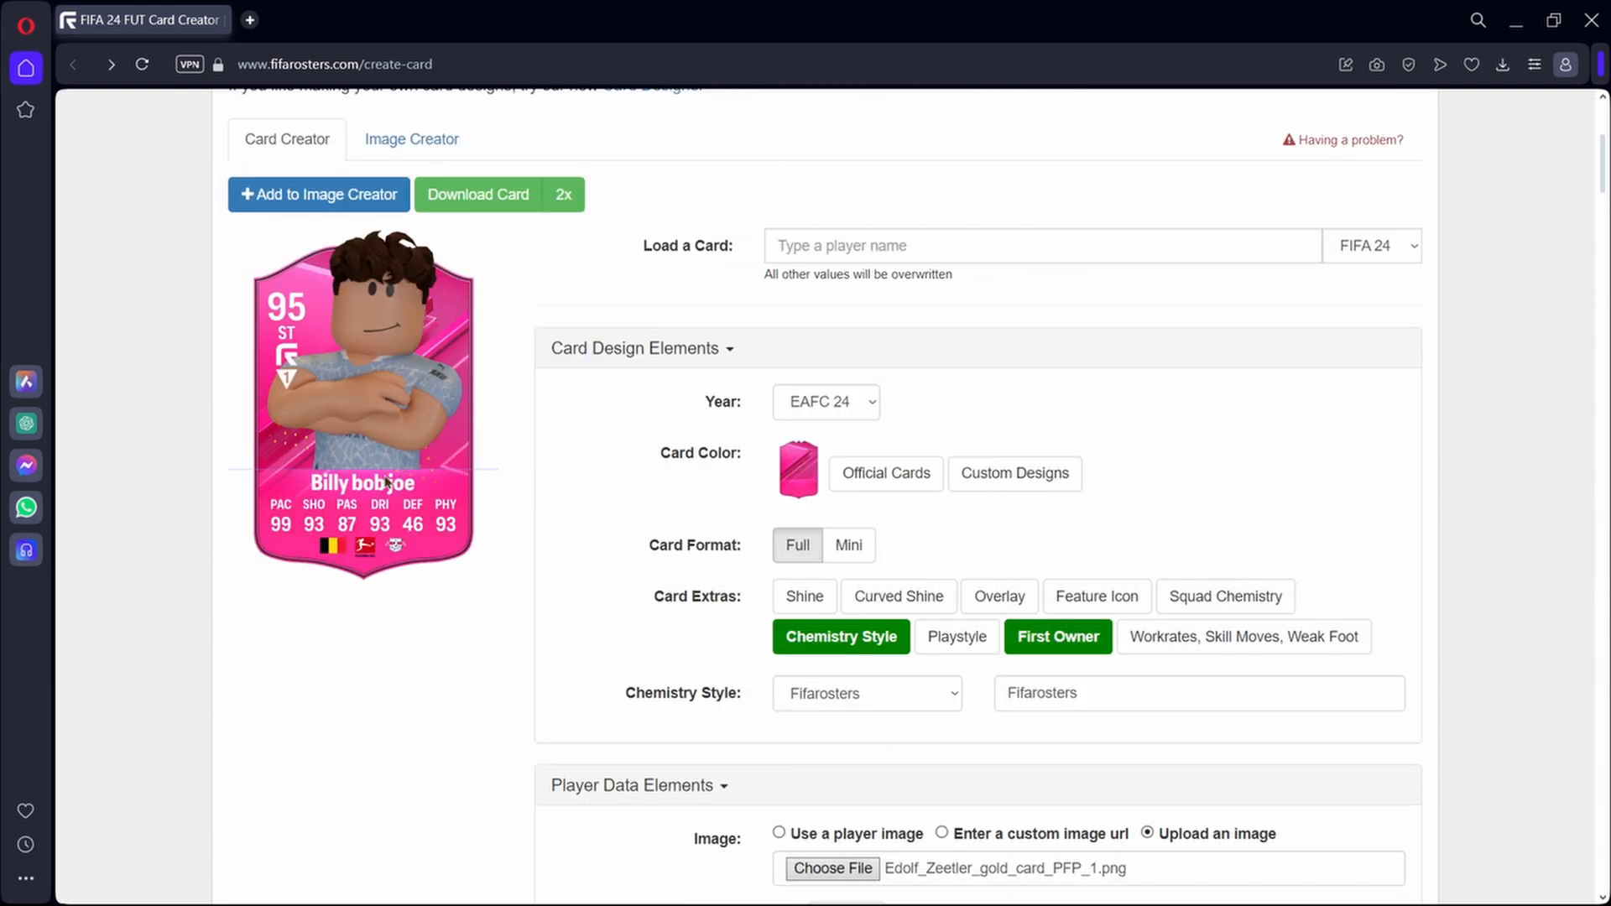
# Step: Change the card color to the official Icon / Legend design
pyautogui.scroll(-9, 437, 552)
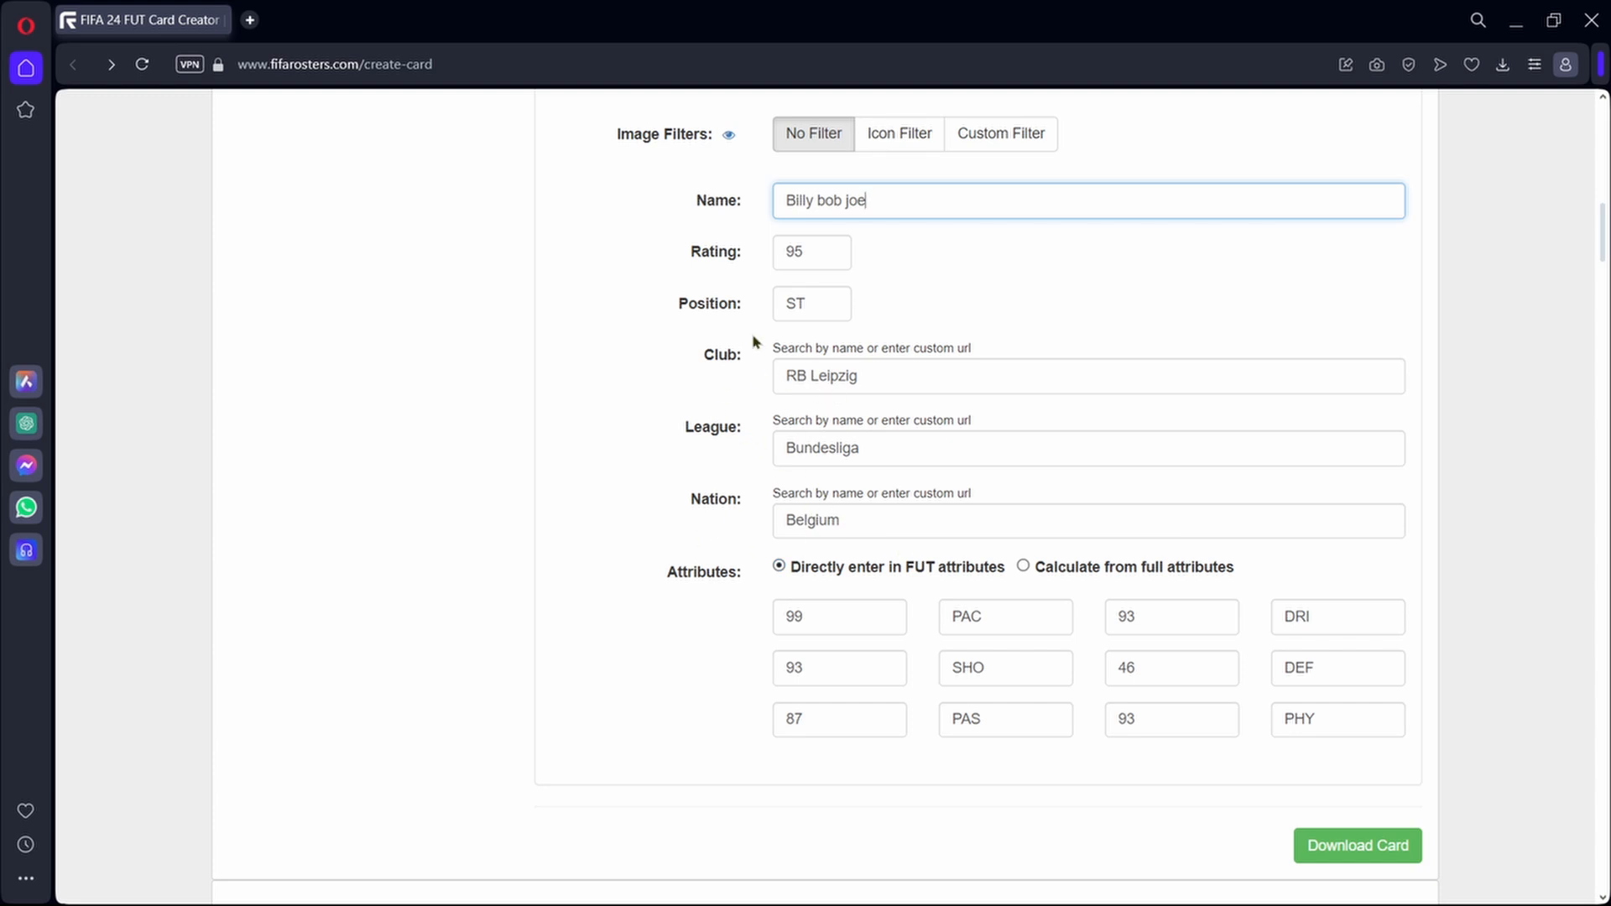
pyautogui.scroll(3, 710, 277)
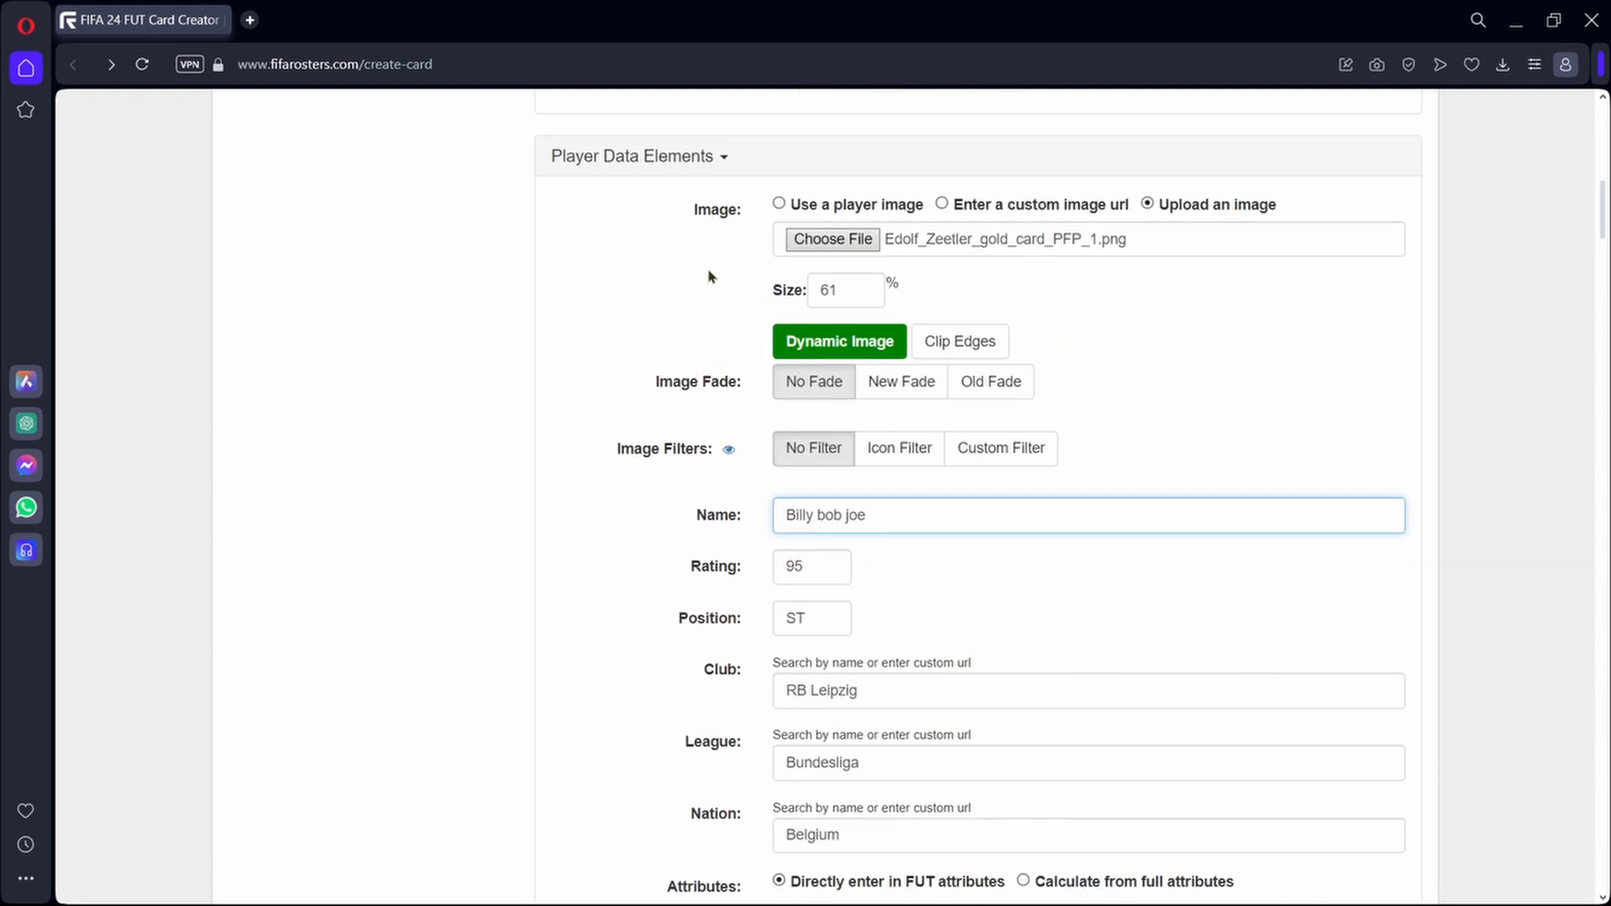
pyautogui.scroll(6, 711, 277)
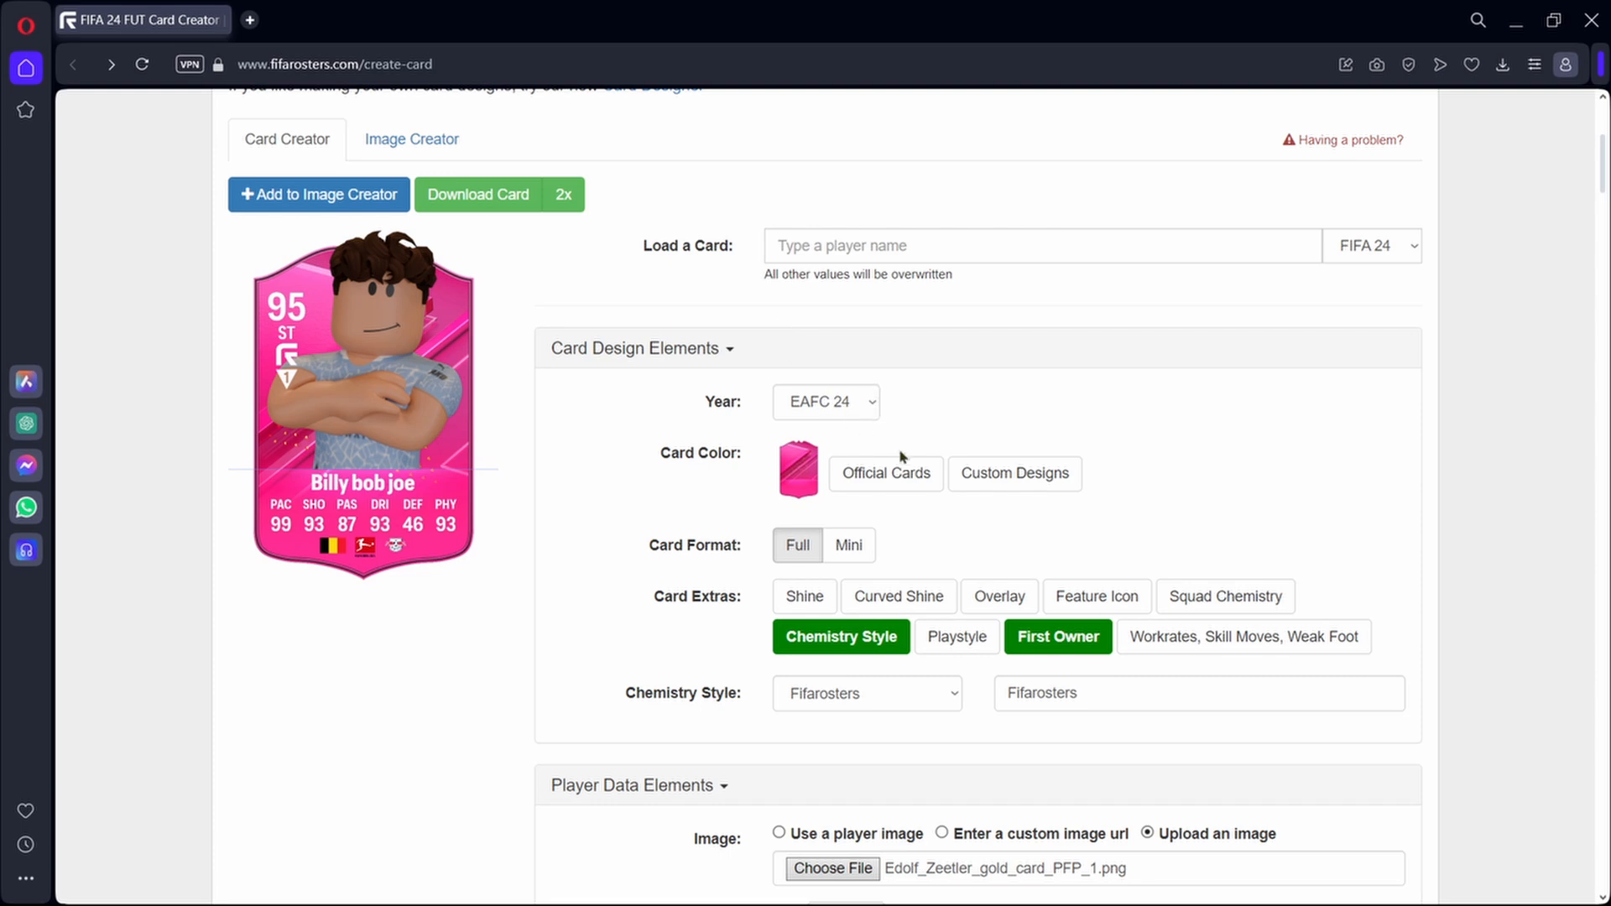
pyautogui.click(892, 480)
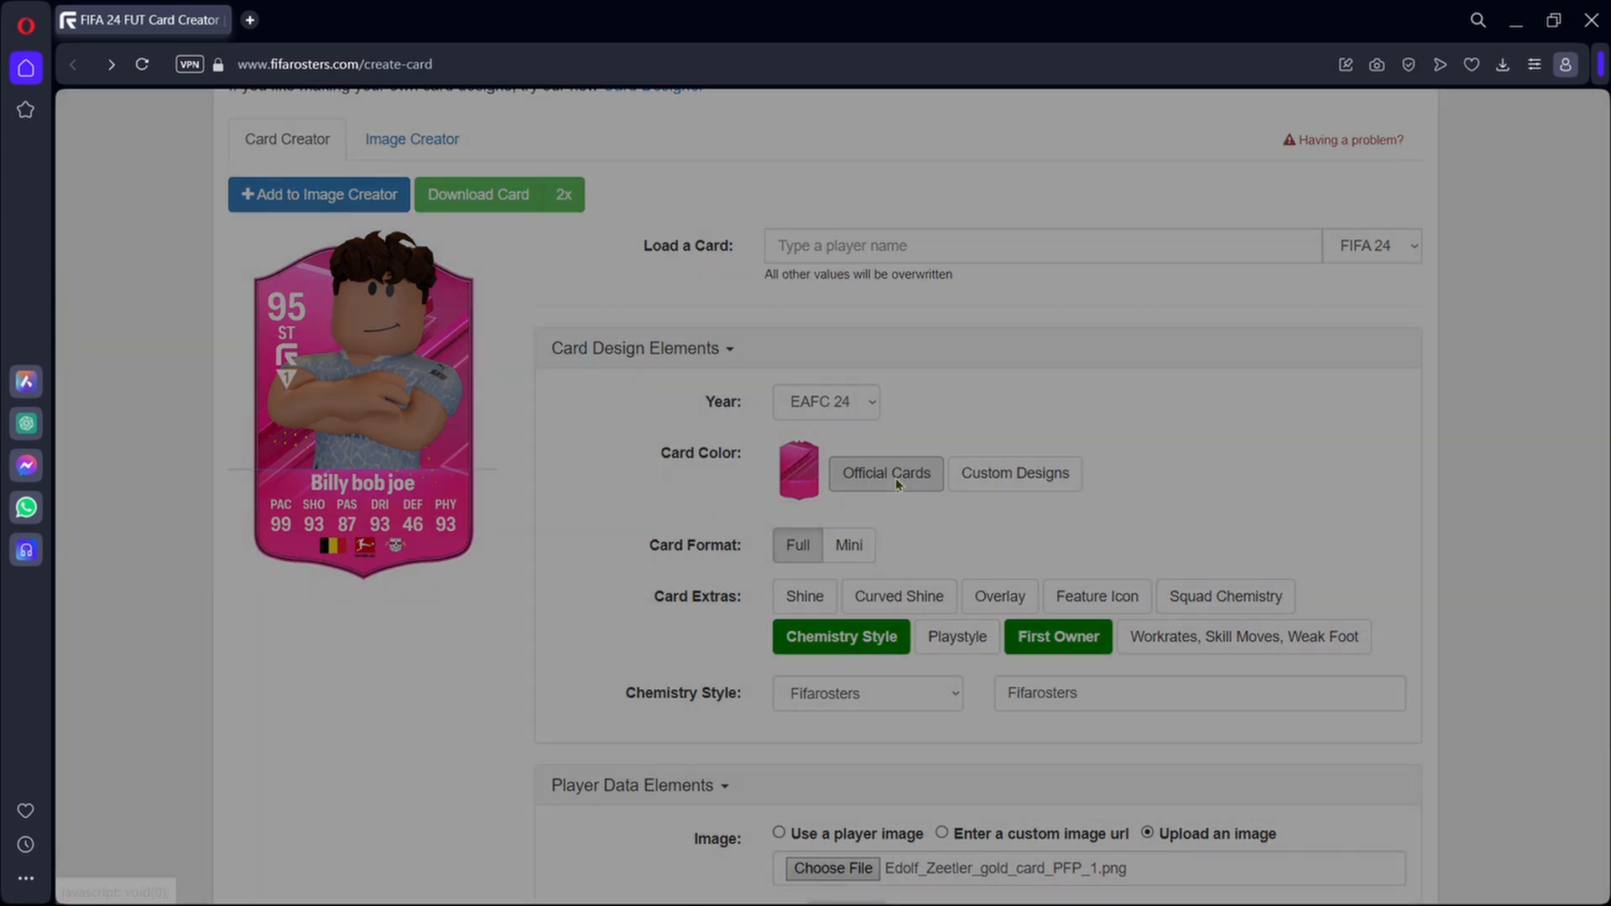
pyautogui.scroll(-6, 892, 480)
pyautogui.scroll(3, 557, 331)
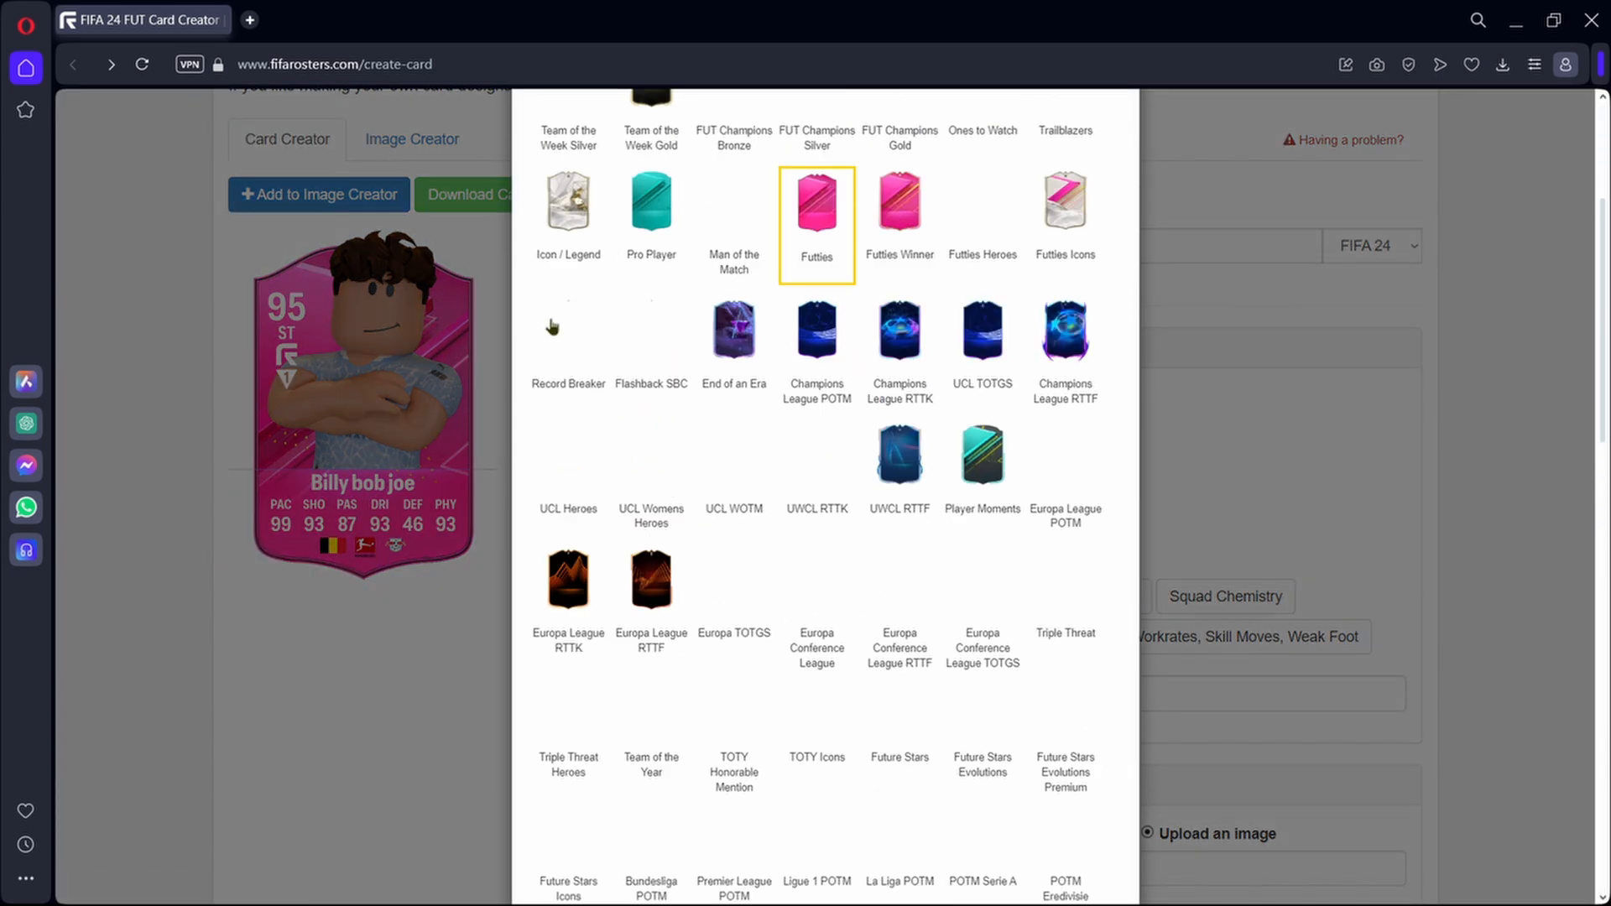
pyautogui.click(559, 208)
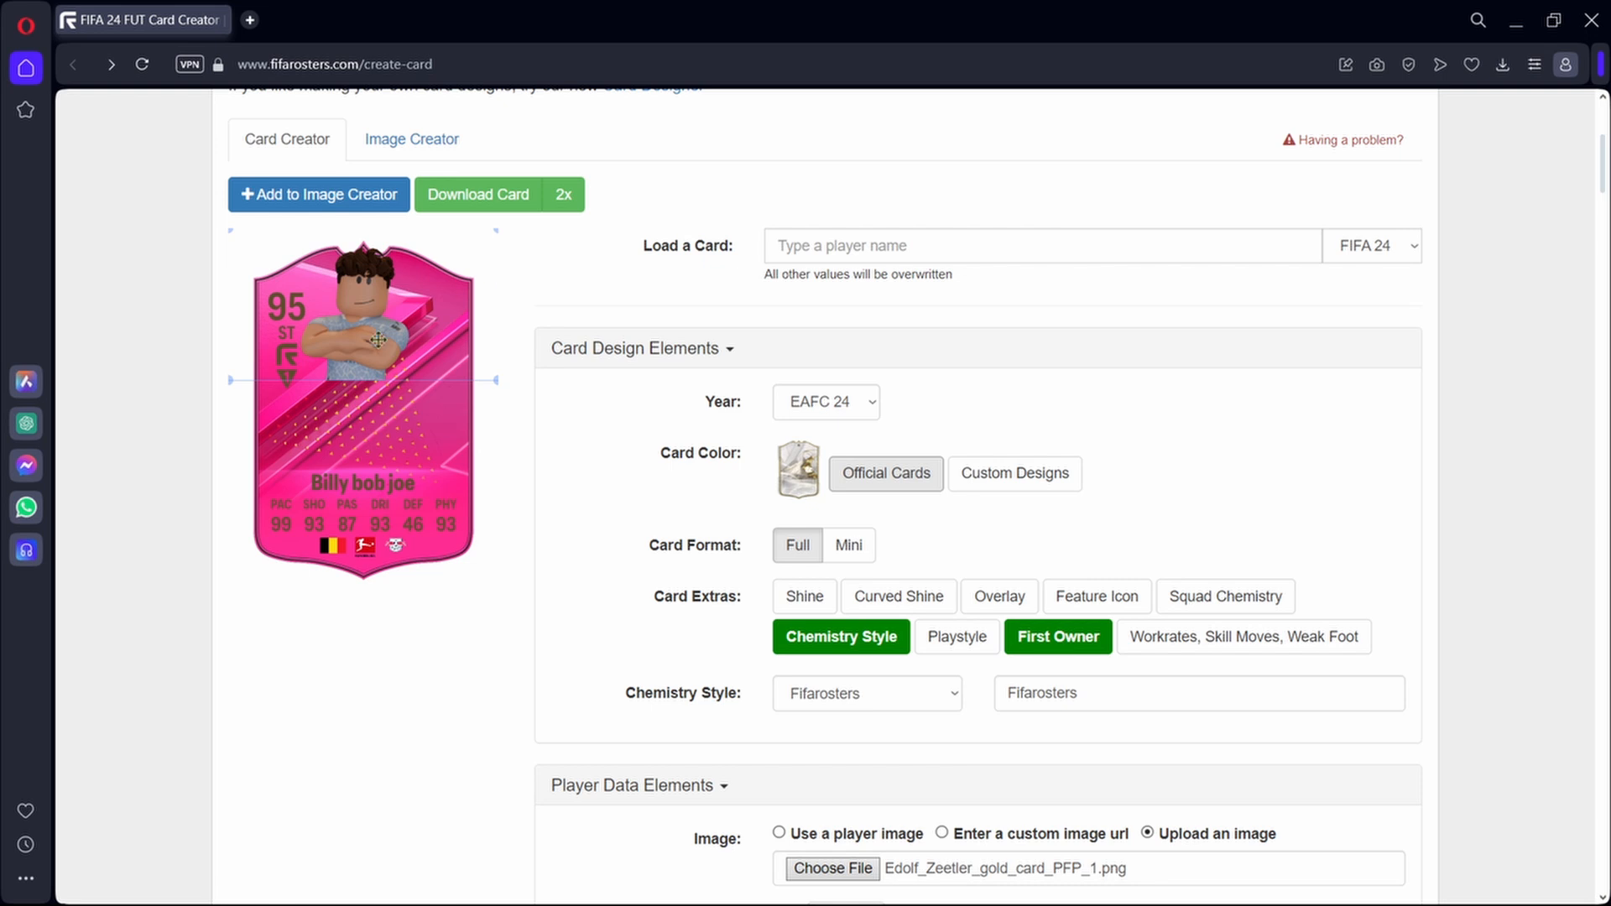
# Step: Move the character image down to just above the player name, enlarge it to span the card's width, and center it on the card
pyautogui.click(373, 378)
pyautogui.moveTo(374, 378); pyautogui.dragTo(375, 422)
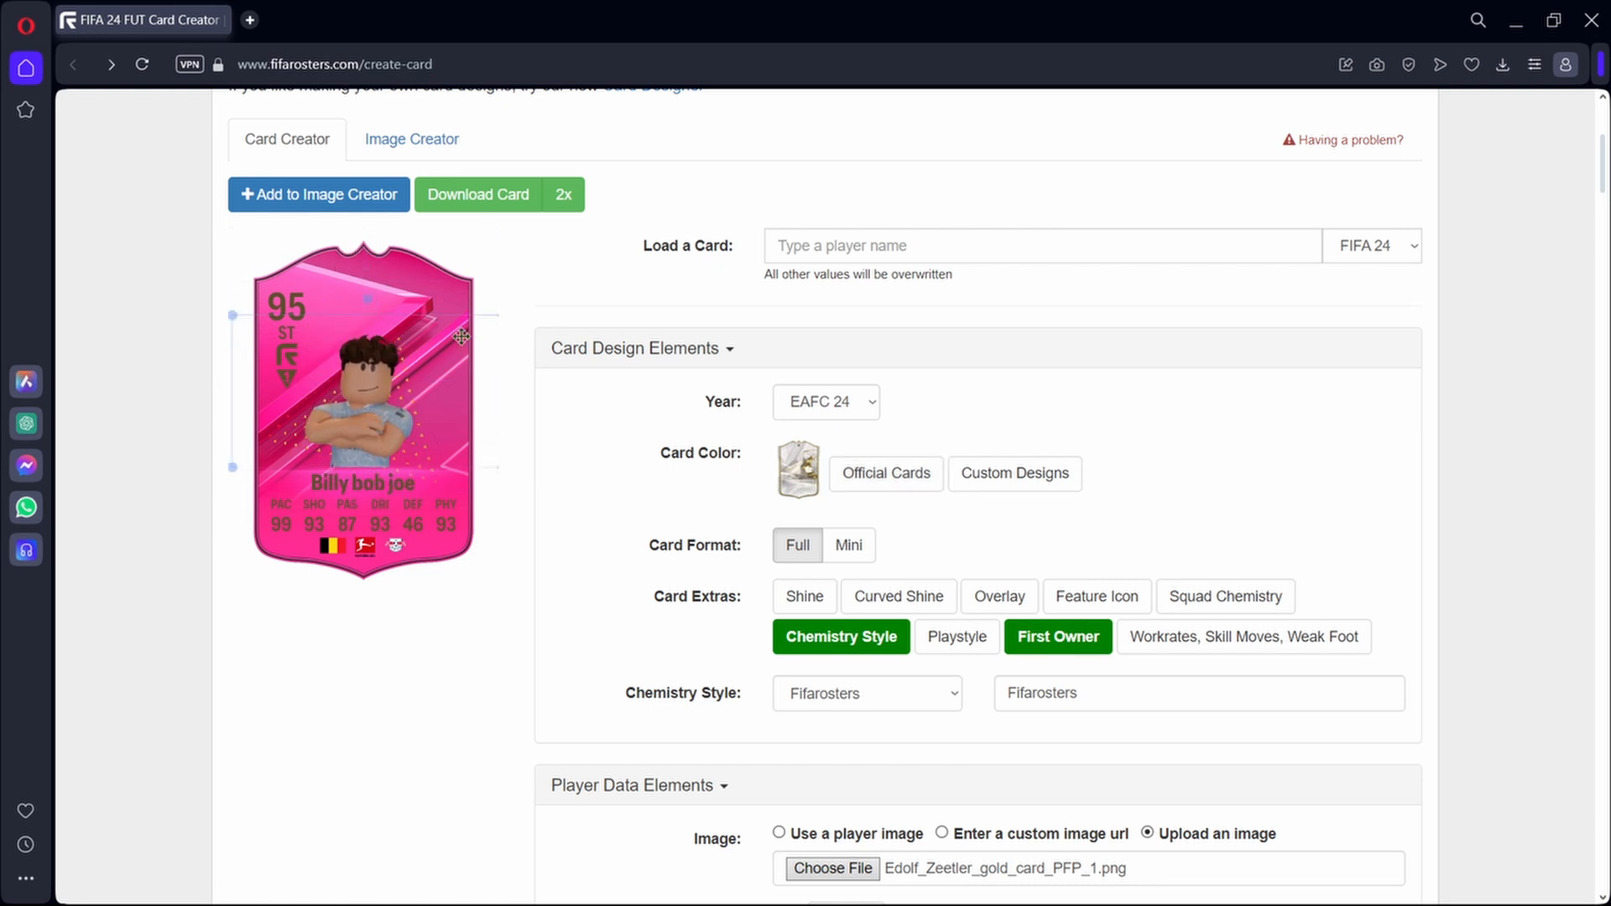
pyautogui.moveTo(232, 320); pyautogui.dragTo(187, 262)
pyautogui.moveTo(277, 367); pyautogui.dragTo(463, 370)
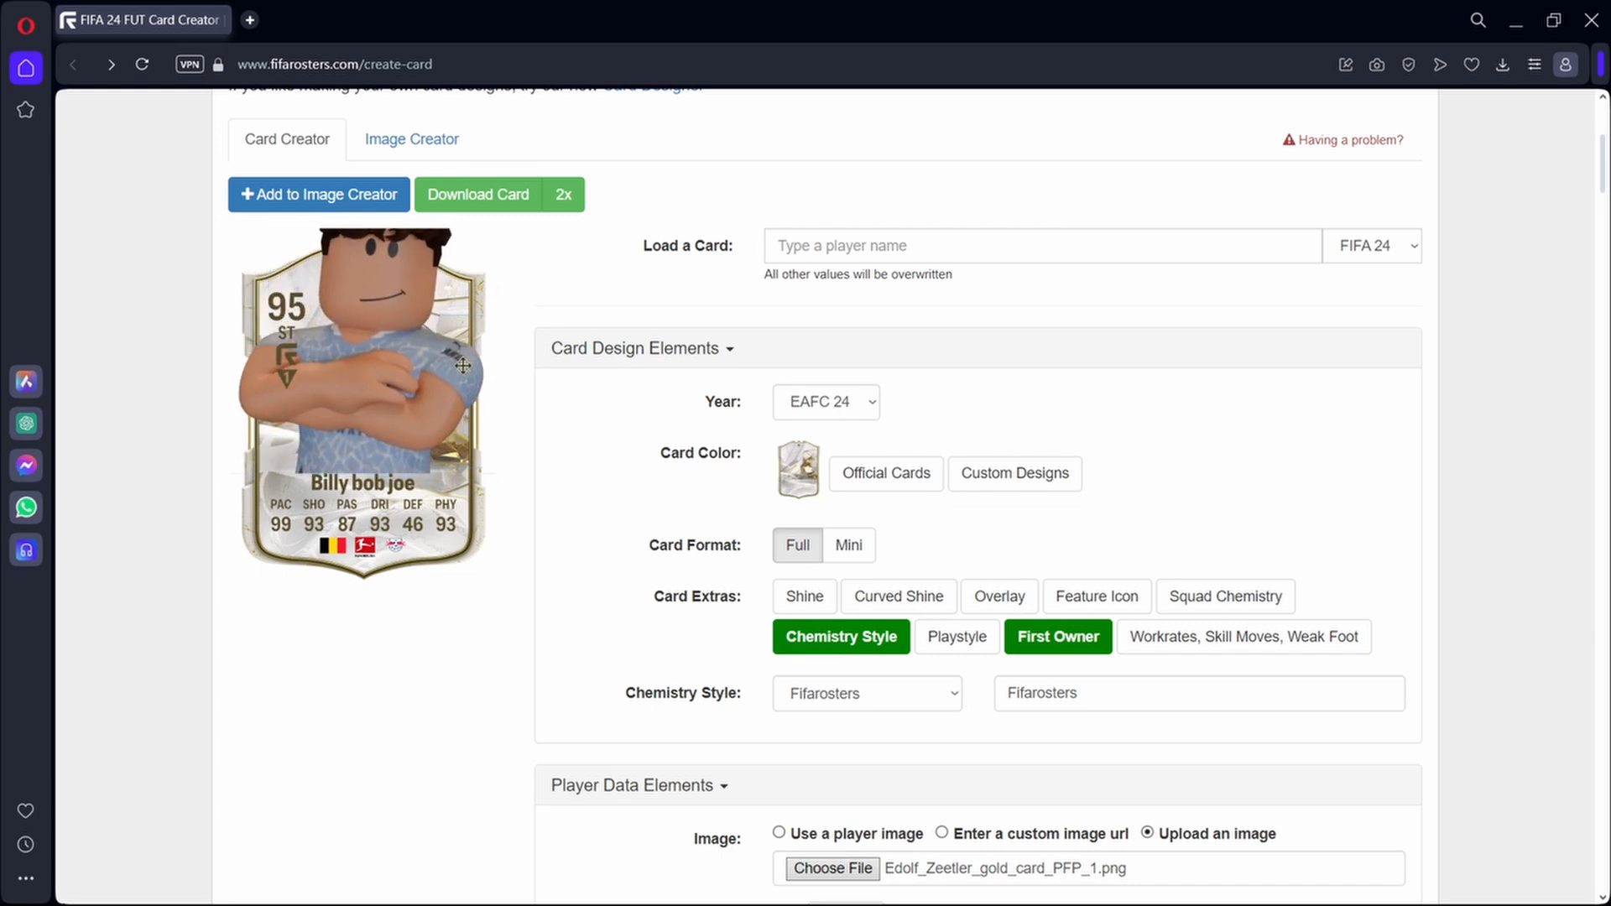
pyautogui.scroll(-5, 470, 373)
pyautogui.scroll(5, 474, 374)
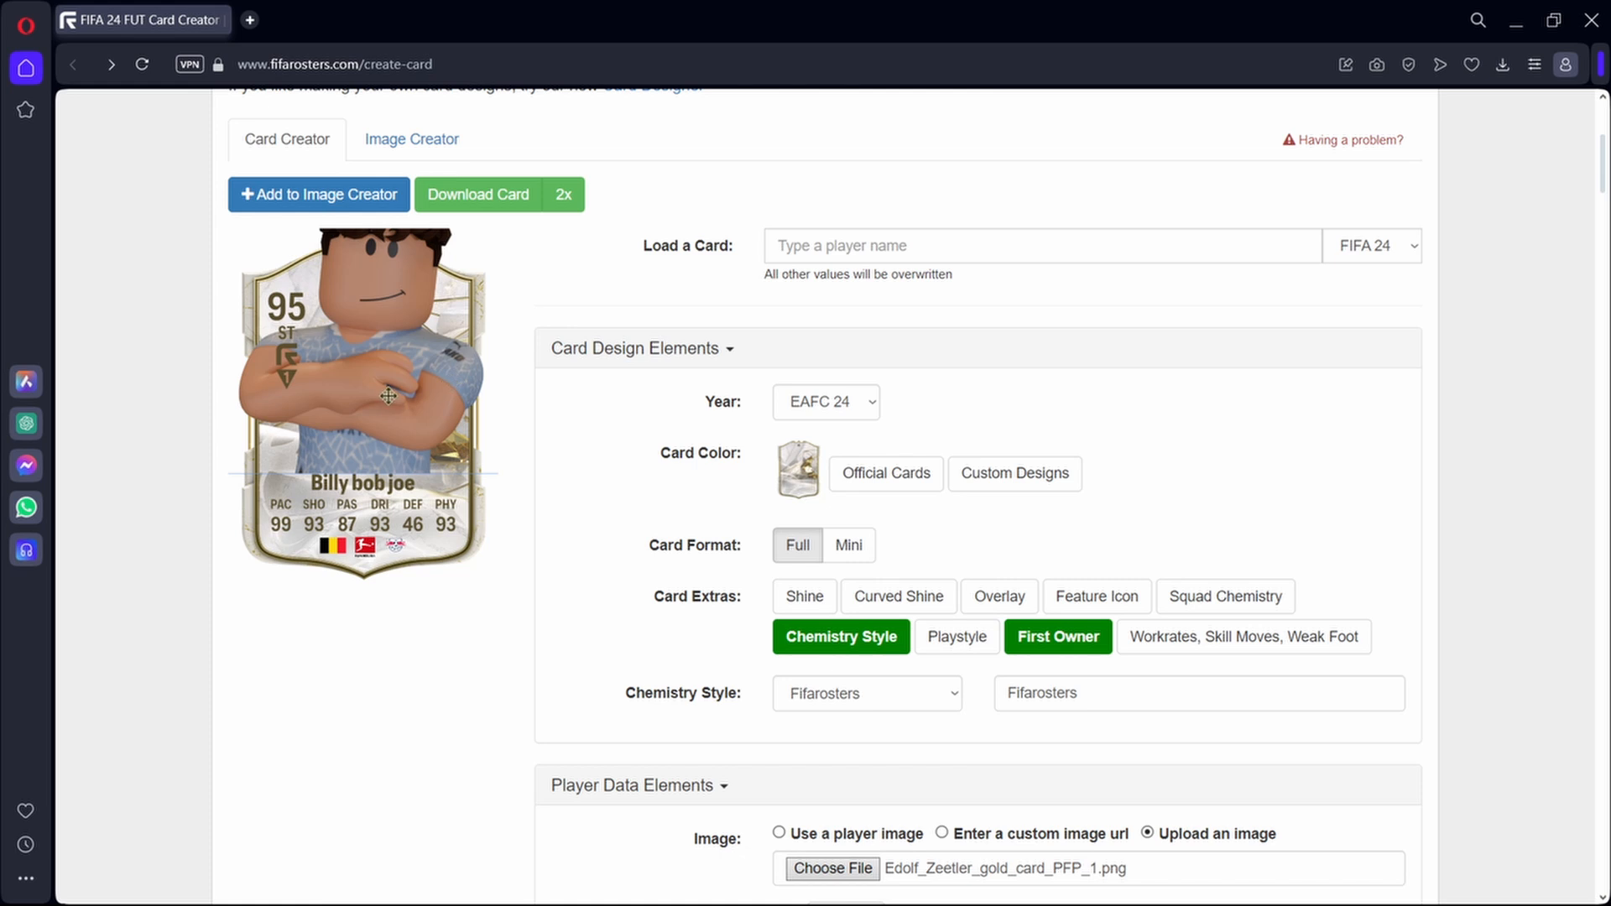